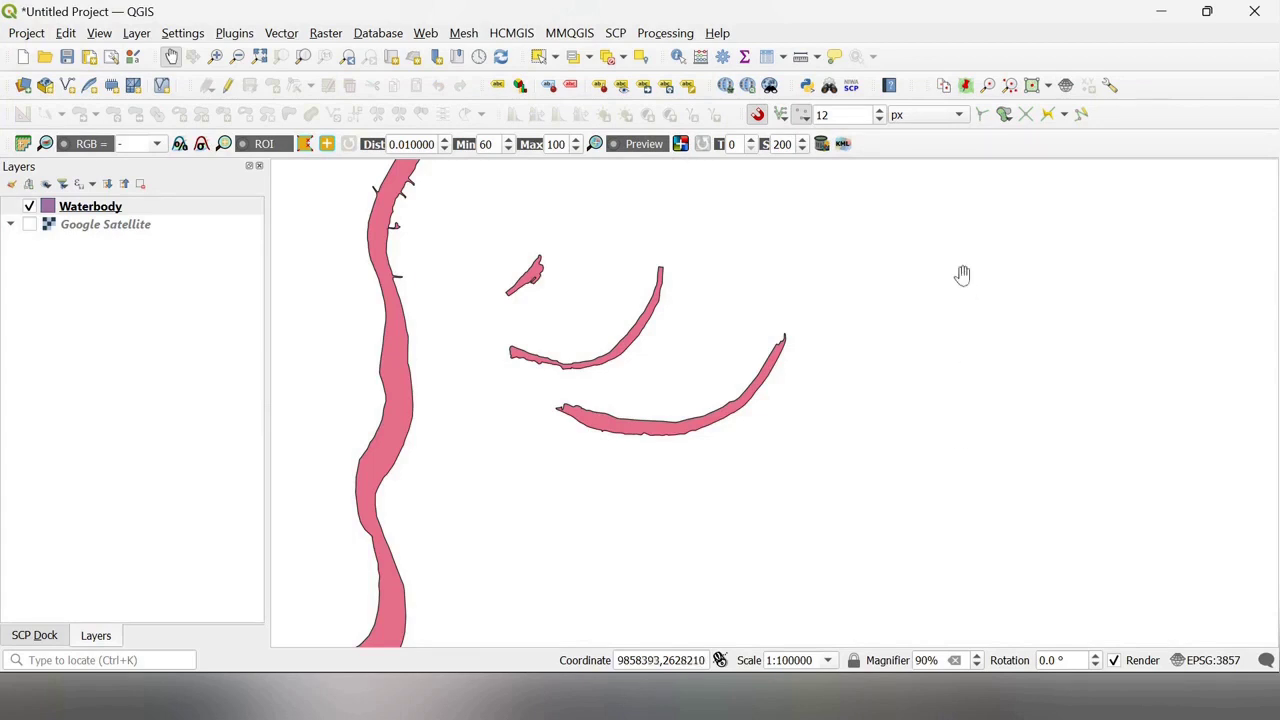
Identify each water body polygon to read its wtr name: Hugli River, Mathura Bill, Kulia Bill, Dhokradaha Bill.
{"action": "left_click", "coordinate": [679, 58]}
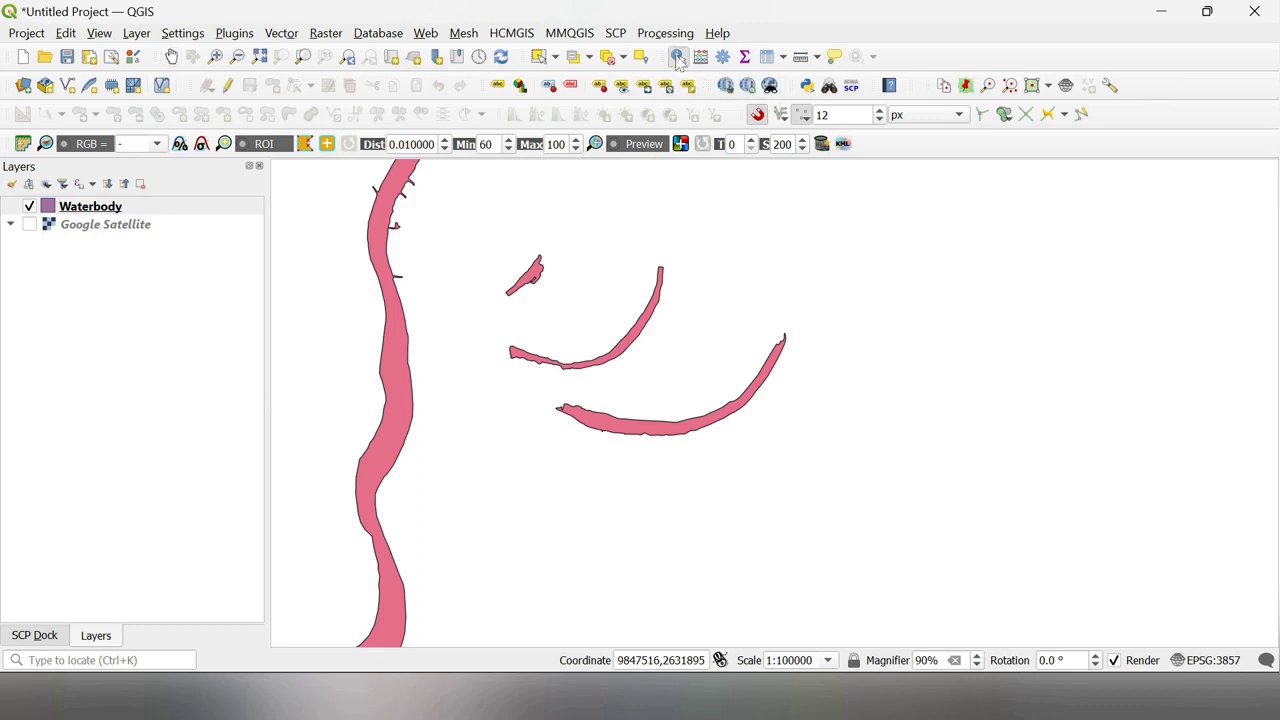
{"action": "left_click", "coordinate": [401, 370]}
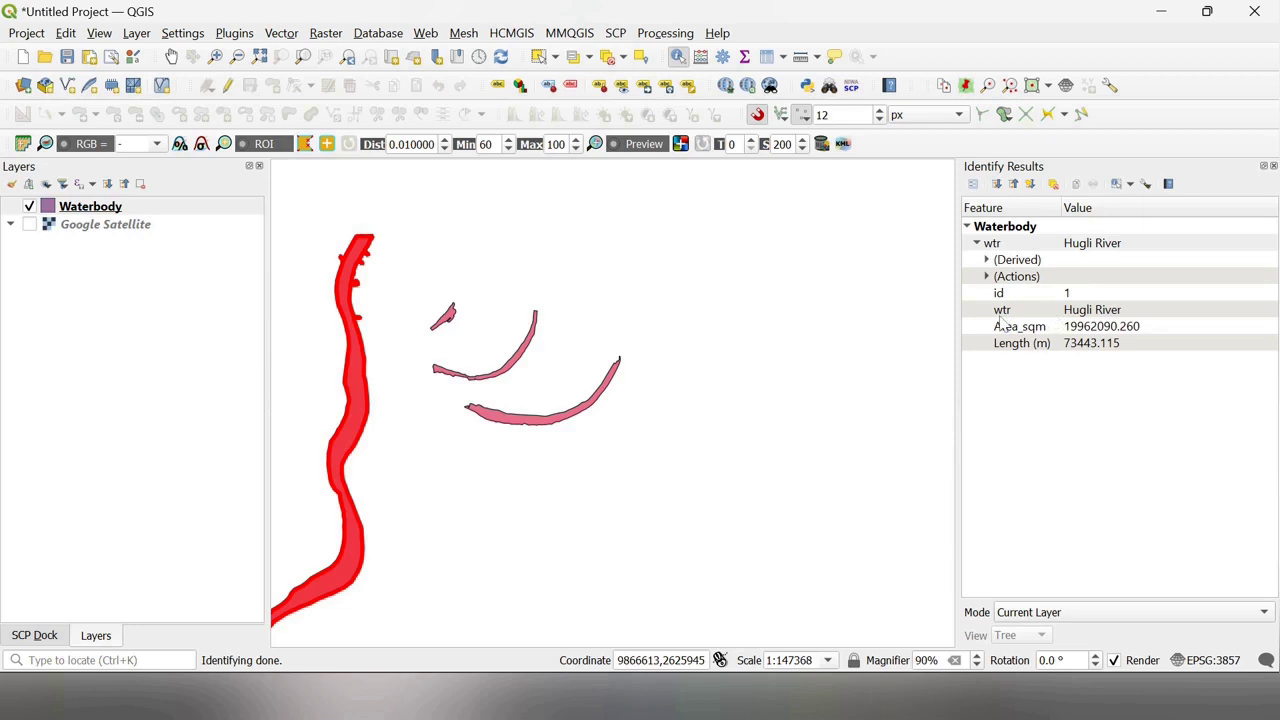
{"action": "left_click", "coordinate": [518, 426]}
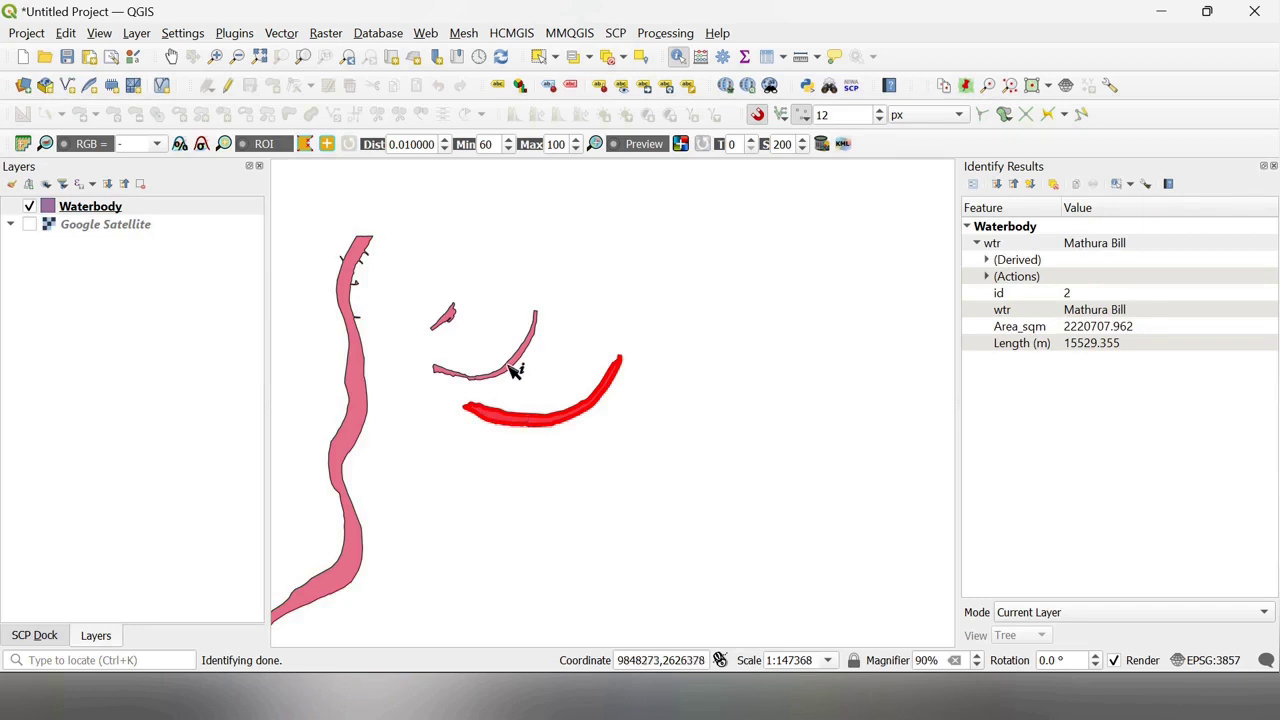
{"action": "left_click", "coordinate": [513, 371]}
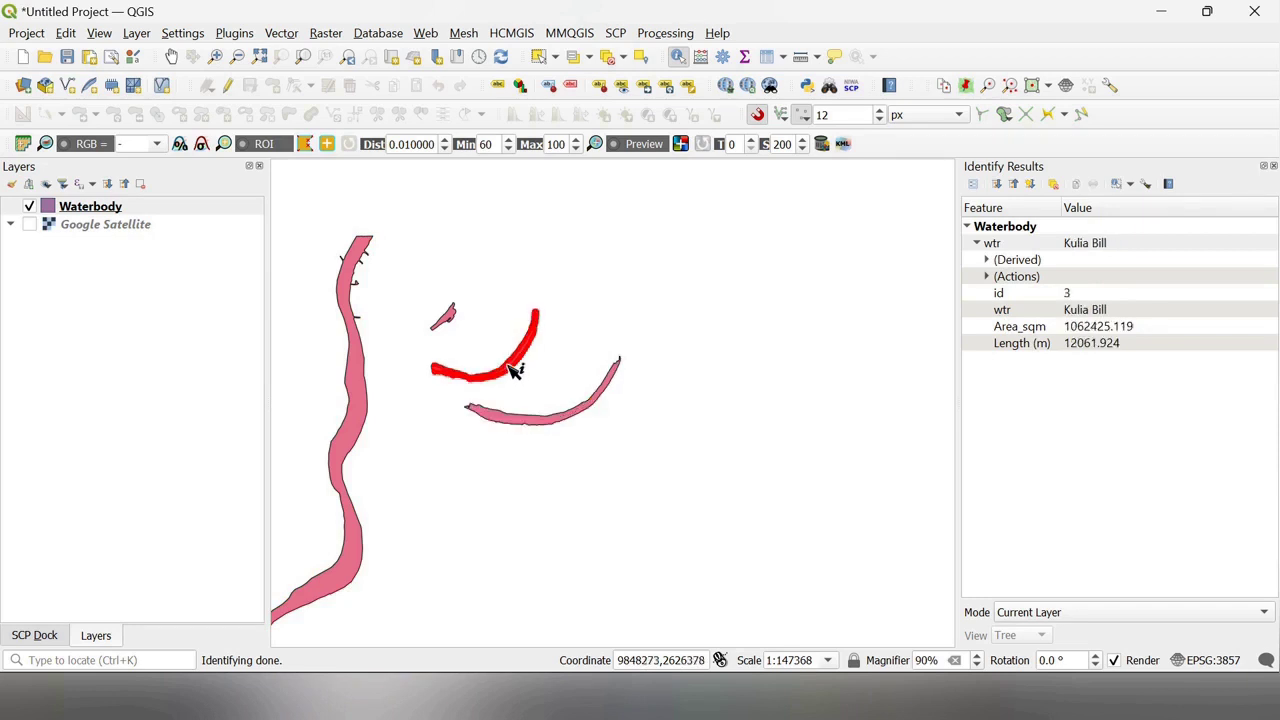
{"action": "left_click", "coordinate": [453, 320]}
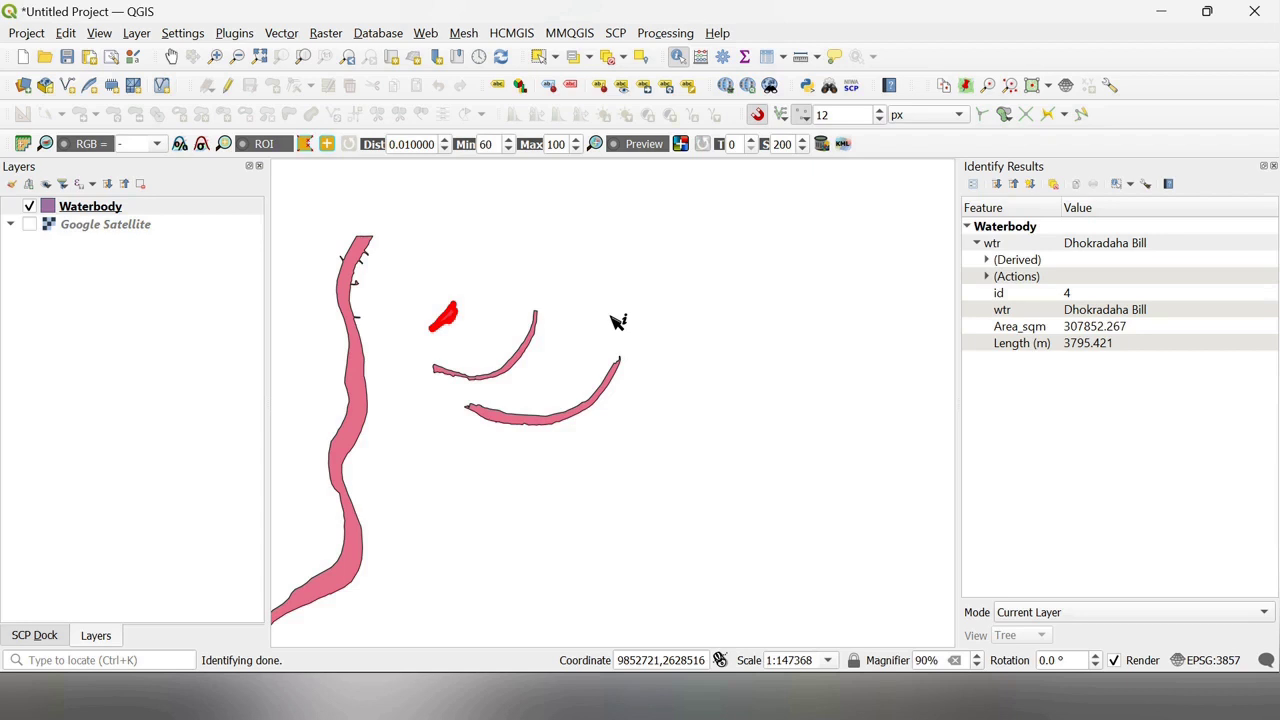
{"action": "left_click", "coordinate": [657, 340]}
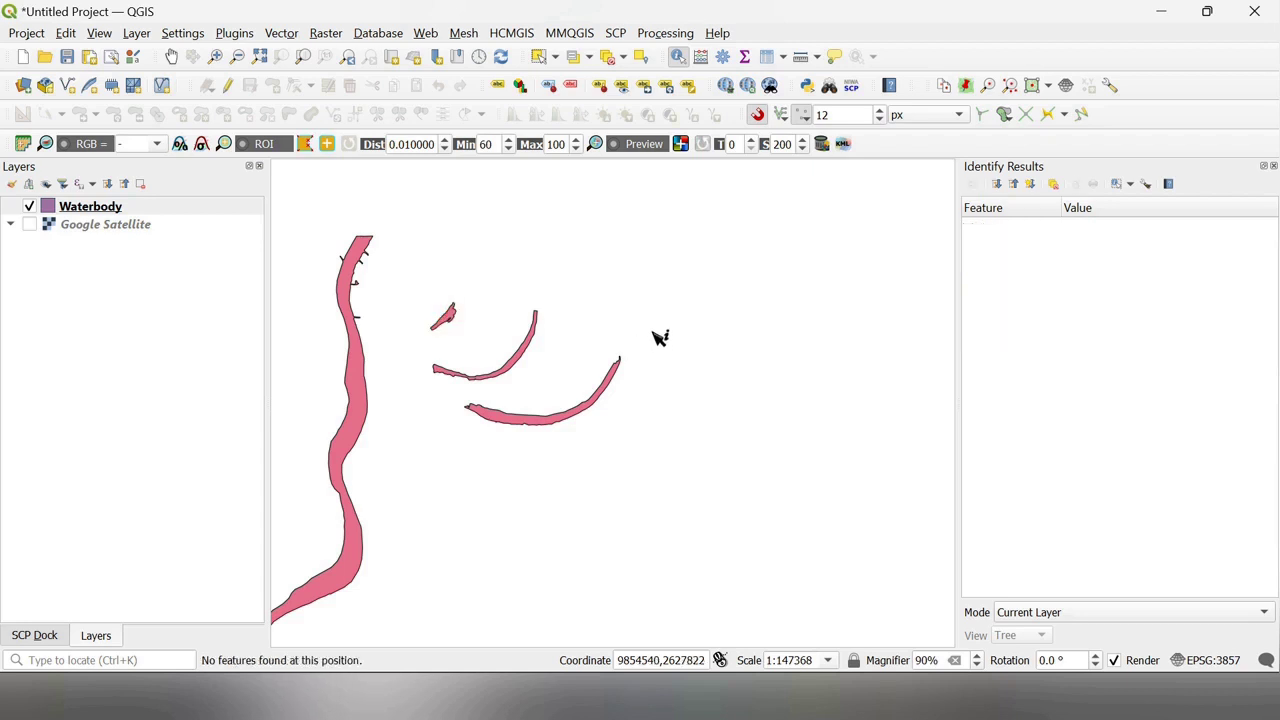
Turn on Single Labels using the wtr field for the Waterbody layer and apply.
{"action": "right_click", "coordinate": [107, 212]}
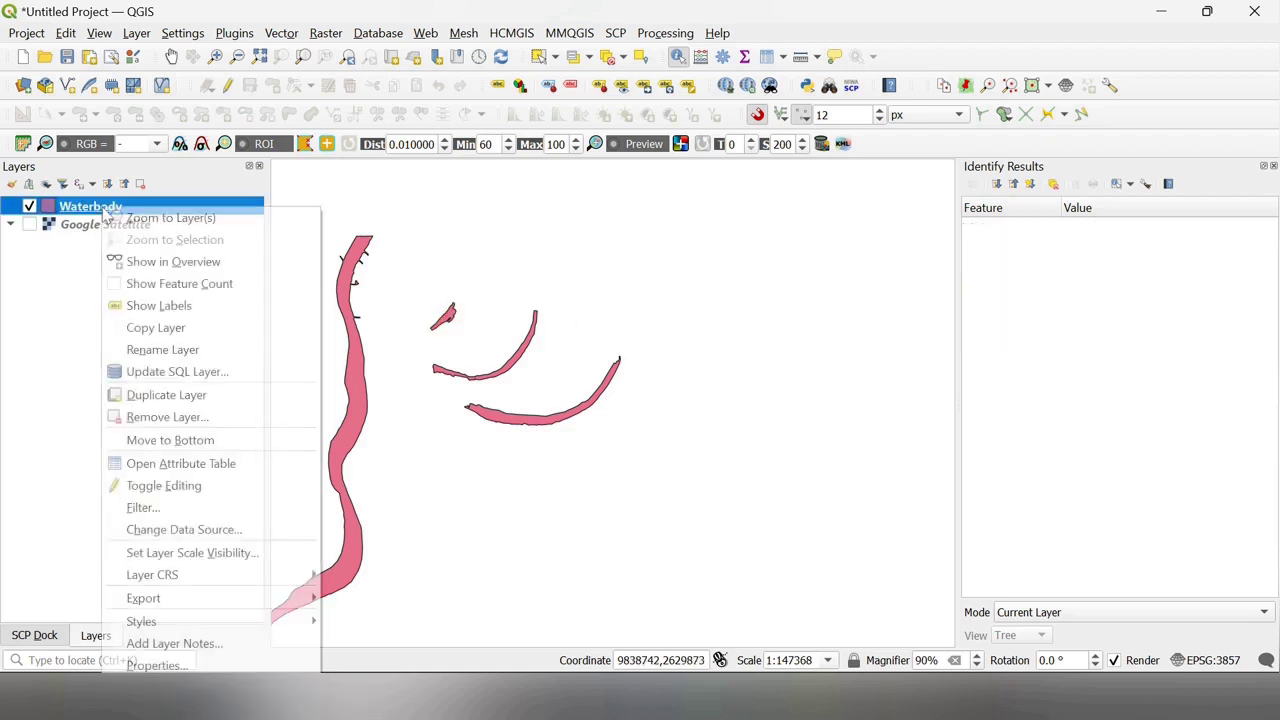
{"action": "left_click", "coordinate": [207, 665]}
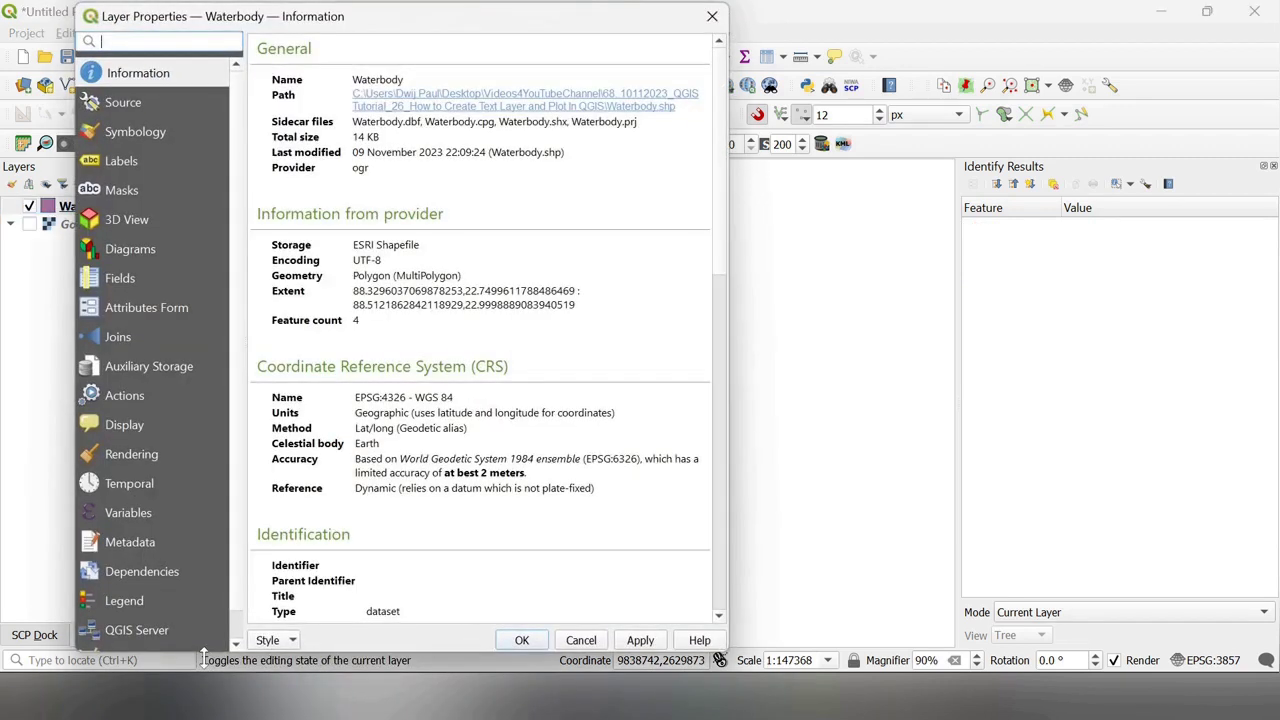
{"action": "left_click", "coordinate": [140, 168]}
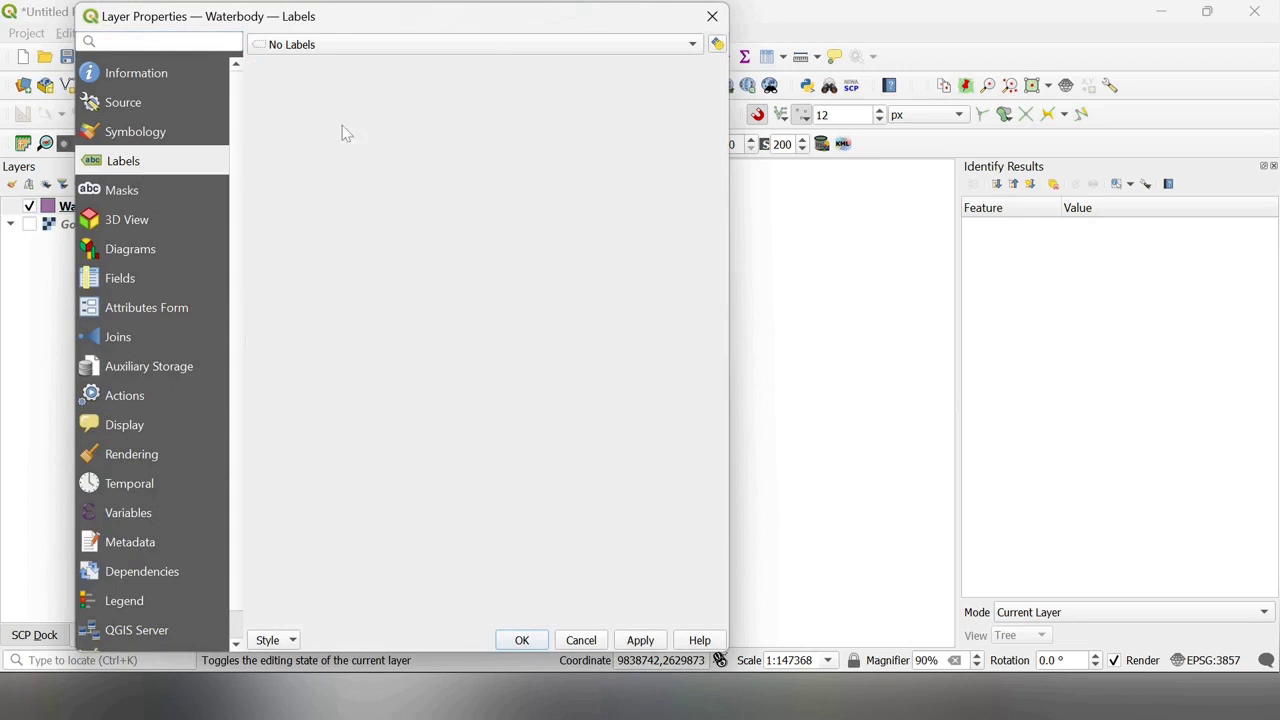
{"action": "left_click", "coordinate": [487, 45]}
{"action": "left_click", "coordinate": [483, 62]}
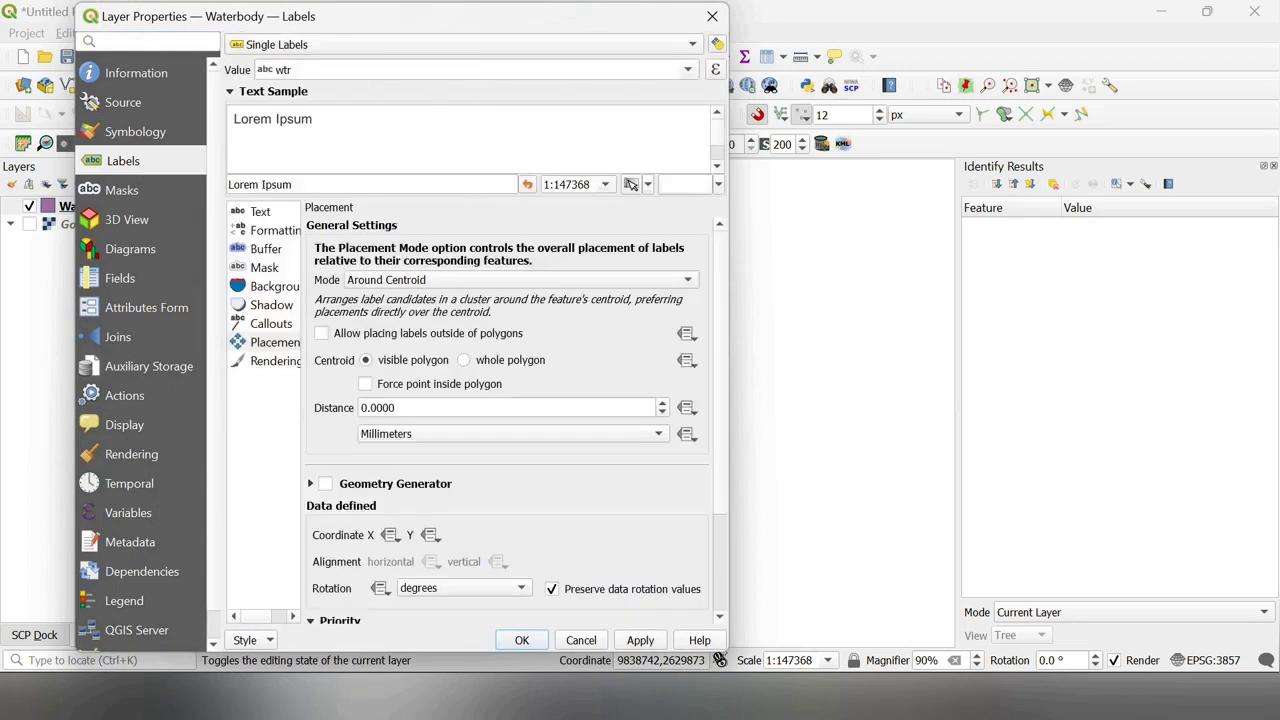
{"action": "left_click", "coordinate": [287, 213]}
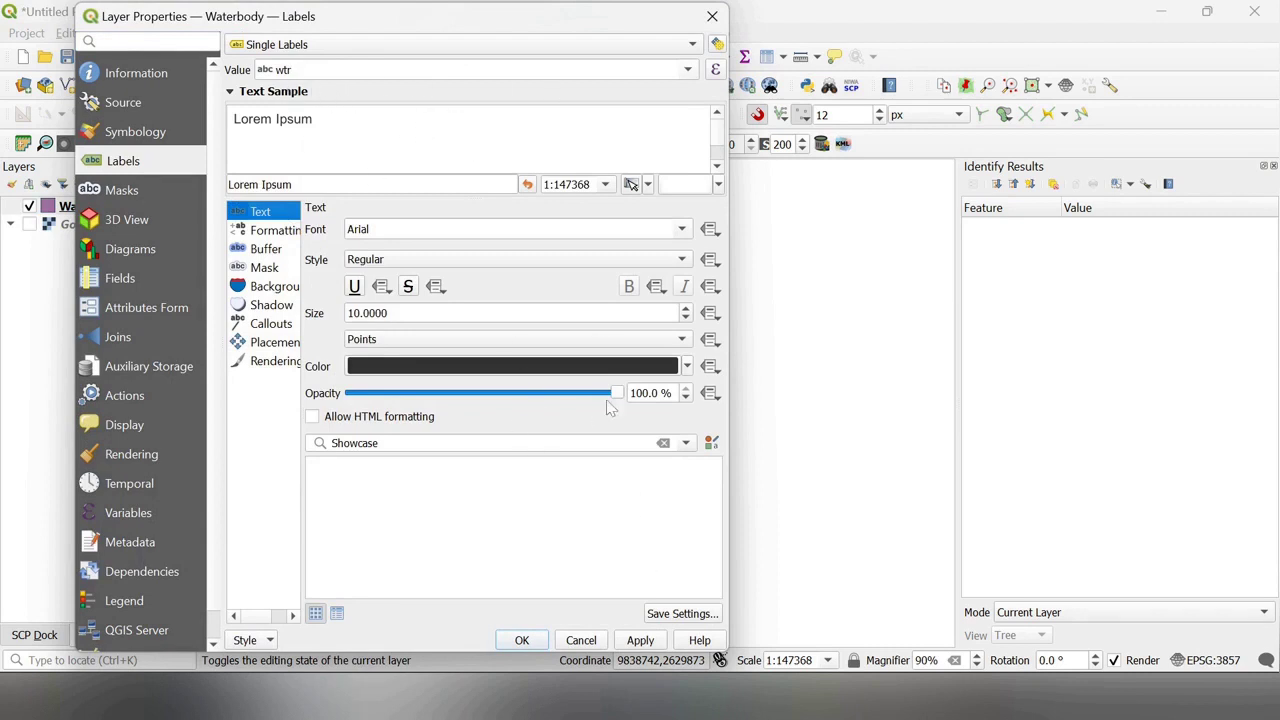
{"action": "left_click", "coordinate": [640, 642]}
{"action": "left_click", "coordinate": [522, 641]}
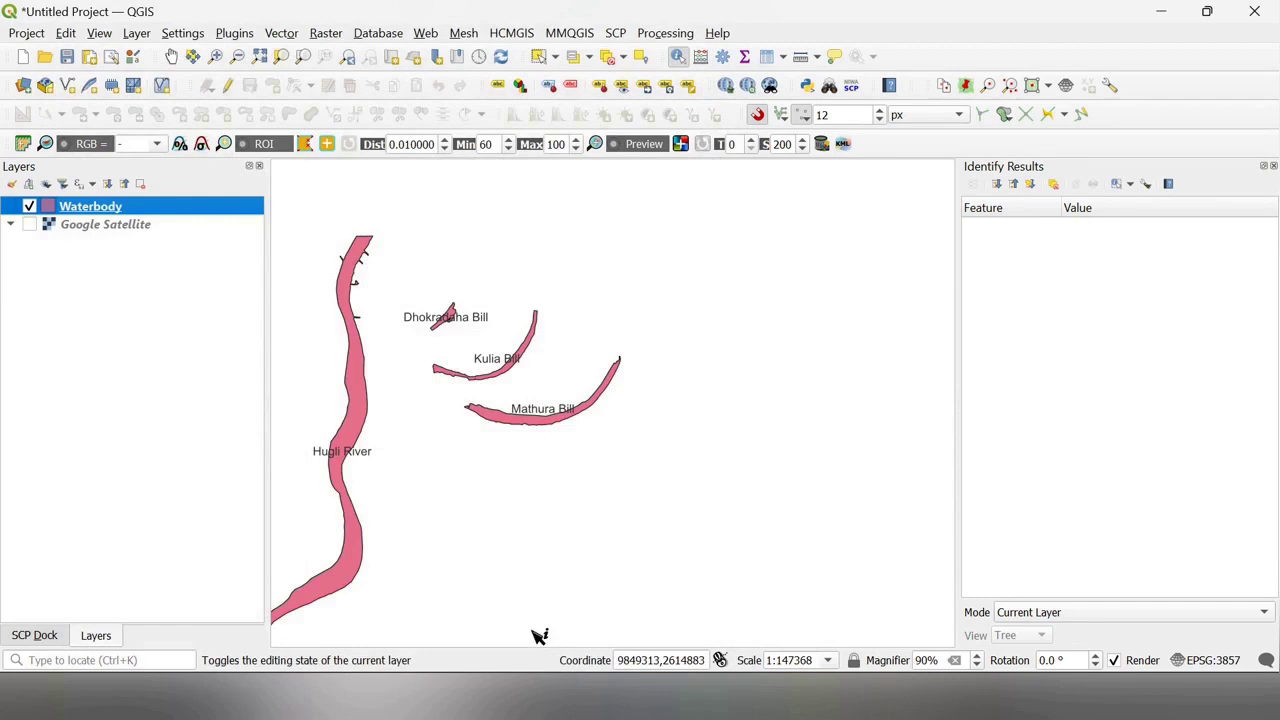
Zoom the map in to about 1:36842 over the three bills.
{"action": "scroll", "coordinate": [494, 372], "scroll_direction": "up", "scroll_amount": 1}
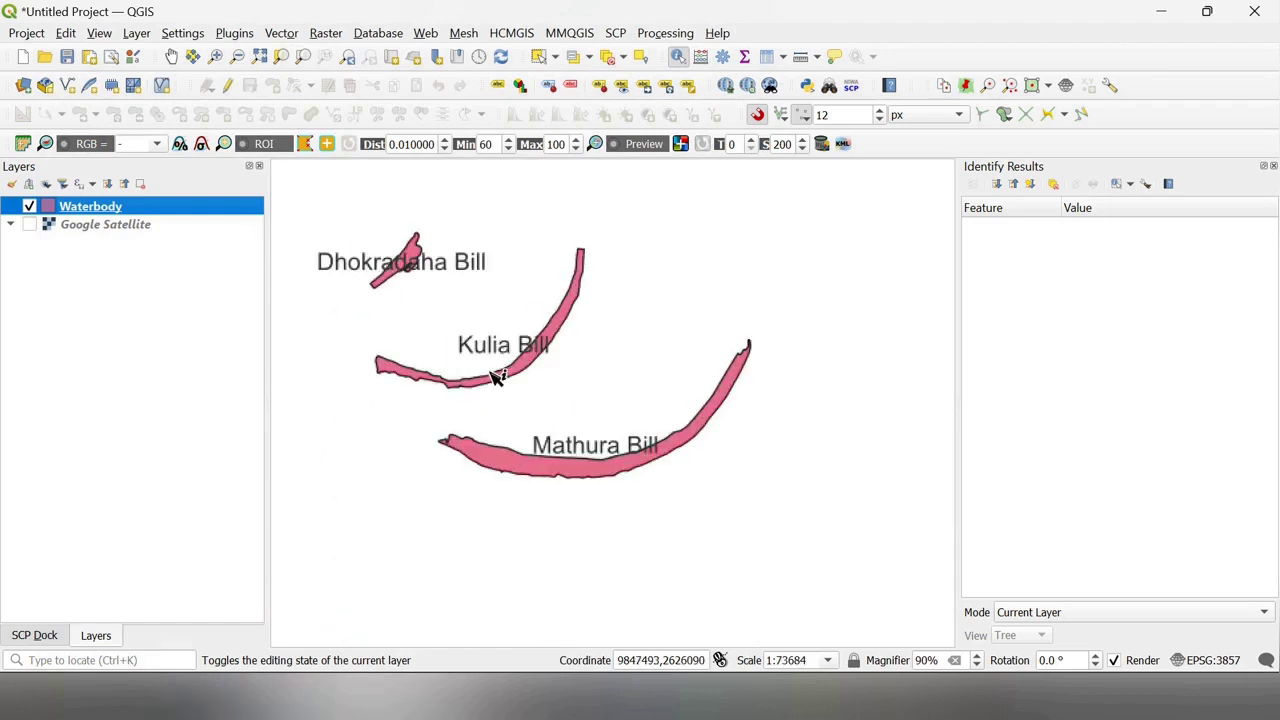
{"action": "scroll", "coordinate": [413, 354], "scroll_direction": "up", "scroll_amount": 1}
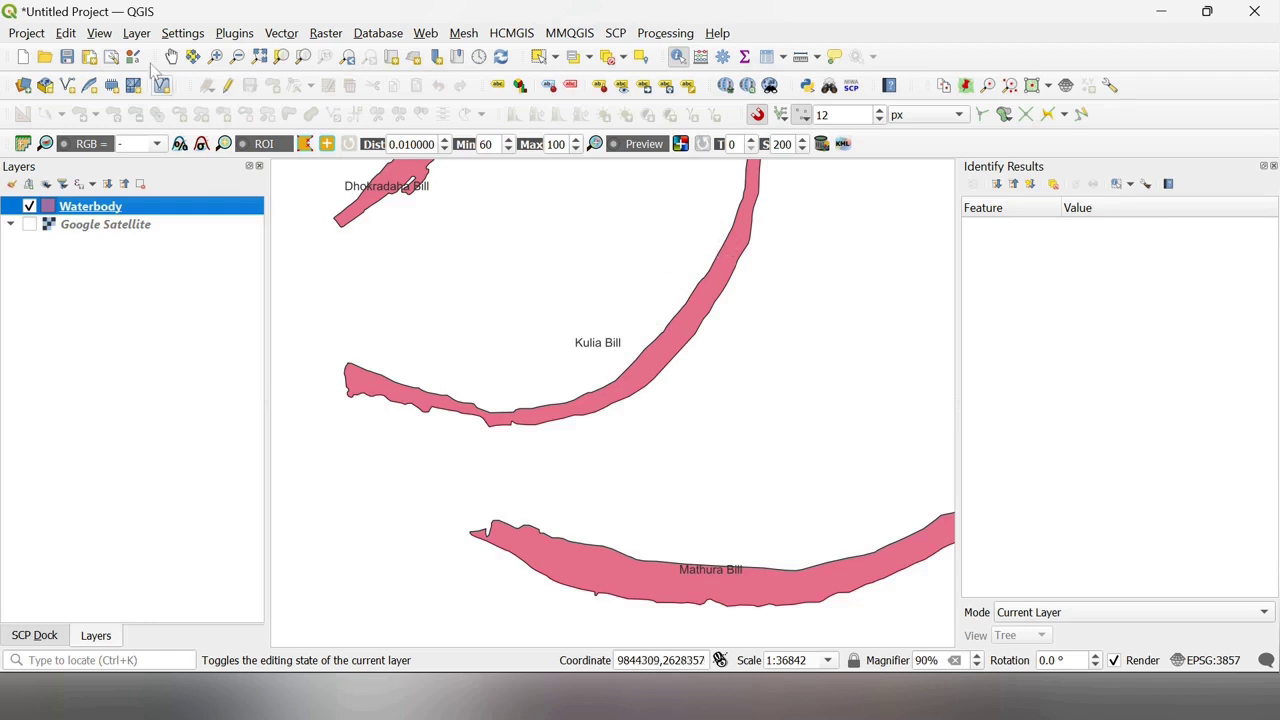
Start a new shapefile layer and set its file name to Name_wtrbd.shp.
{"action": "left_click", "coordinate": [135, 34]}
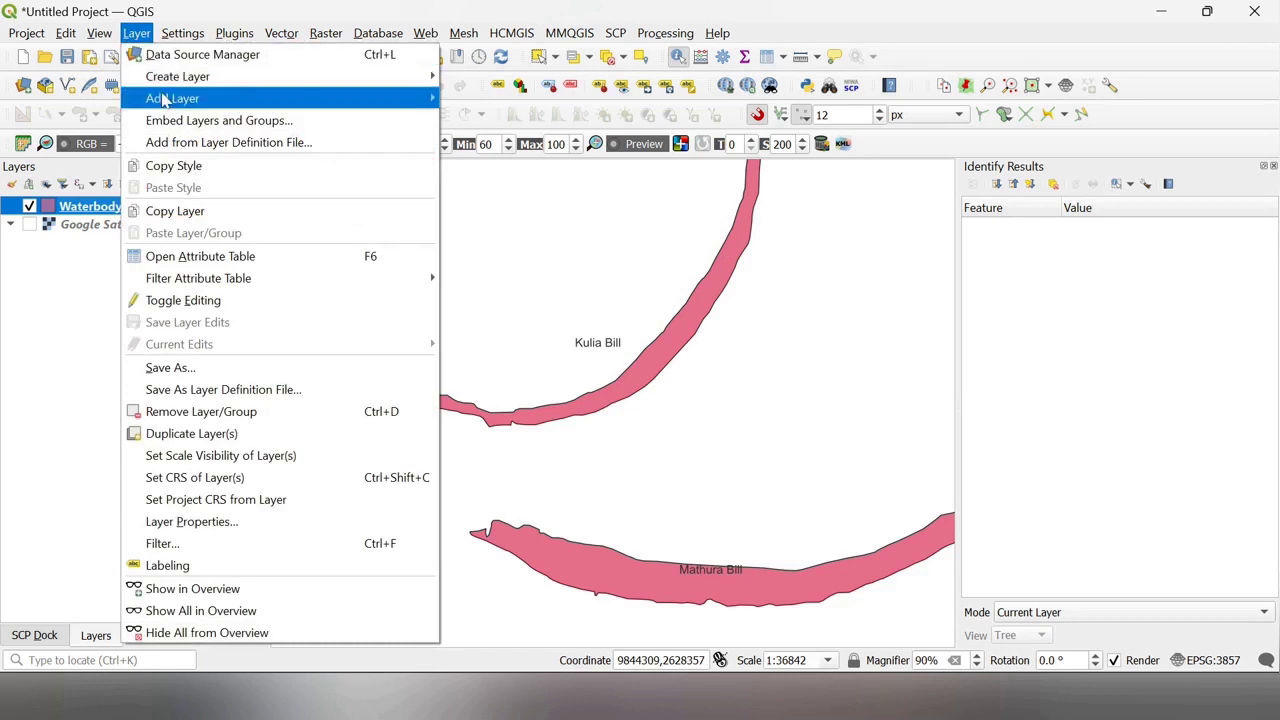
{"action": "mouse_move", "coordinate": [177, 79]}
{"action": "left_click", "coordinate": [492, 100]}
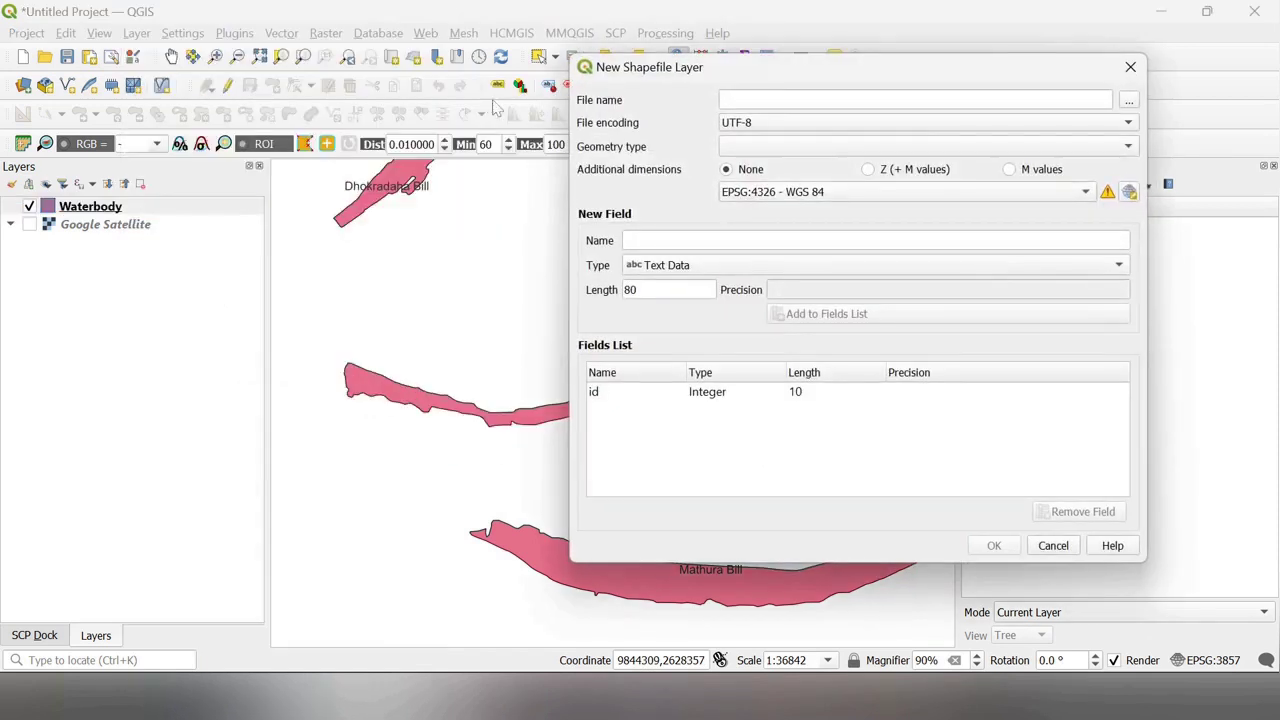
{"action": "left_click", "coordinate": [1128, 101]}
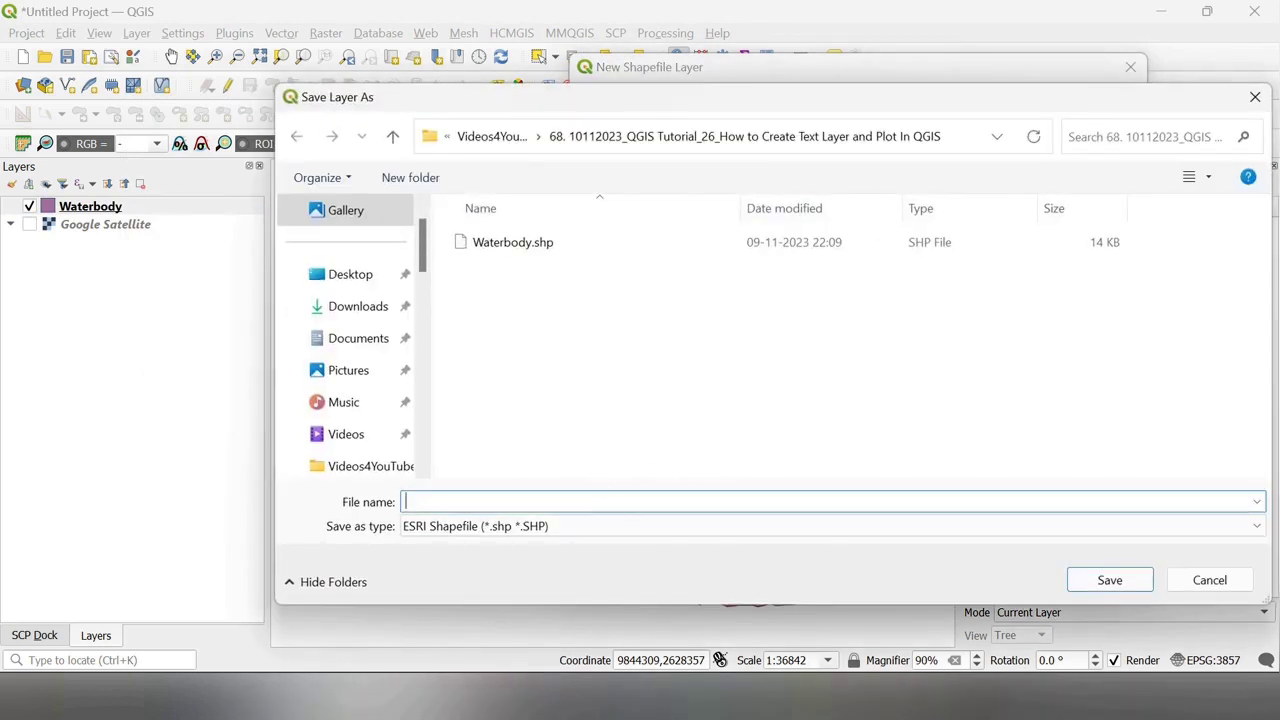
{"action": "type", "text": "Name_wtrbd"}
{"action": "left_click", "coordinate": [1106, 580]}
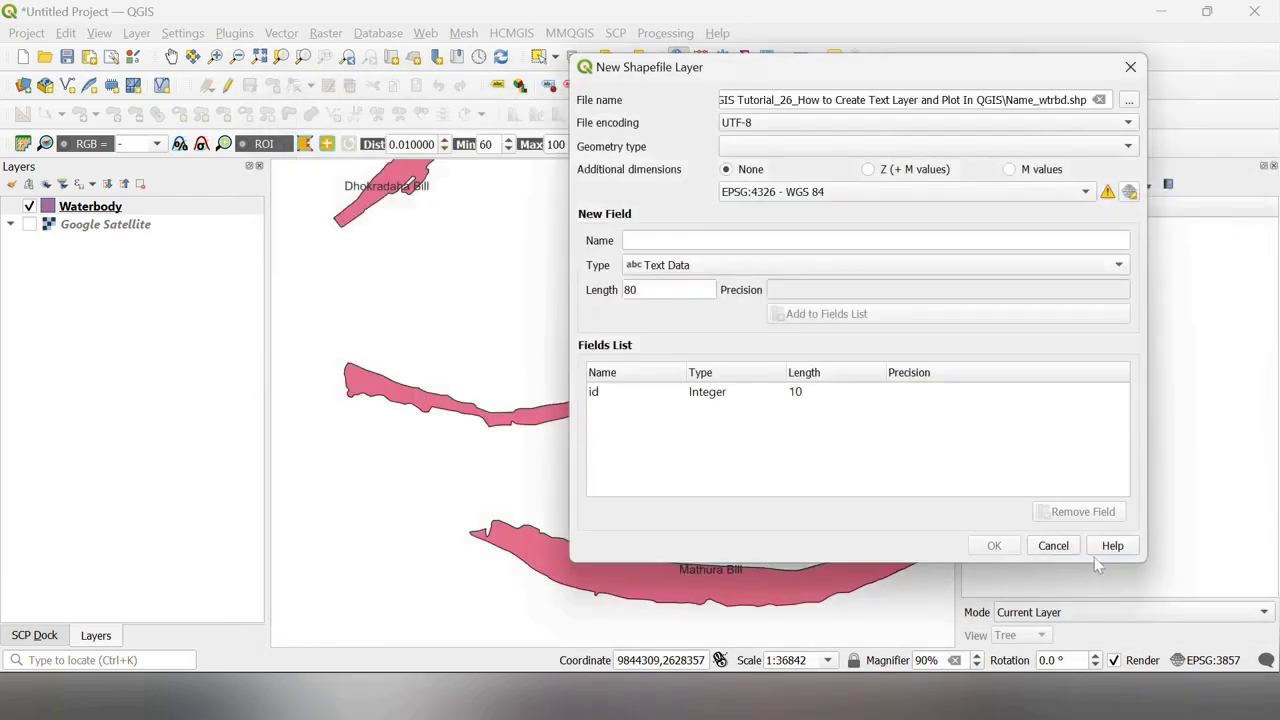
Make it a LineString layer with a 25-character text field Name and create it.
{"action": "left_click", "coordinate": [1060, 152]}
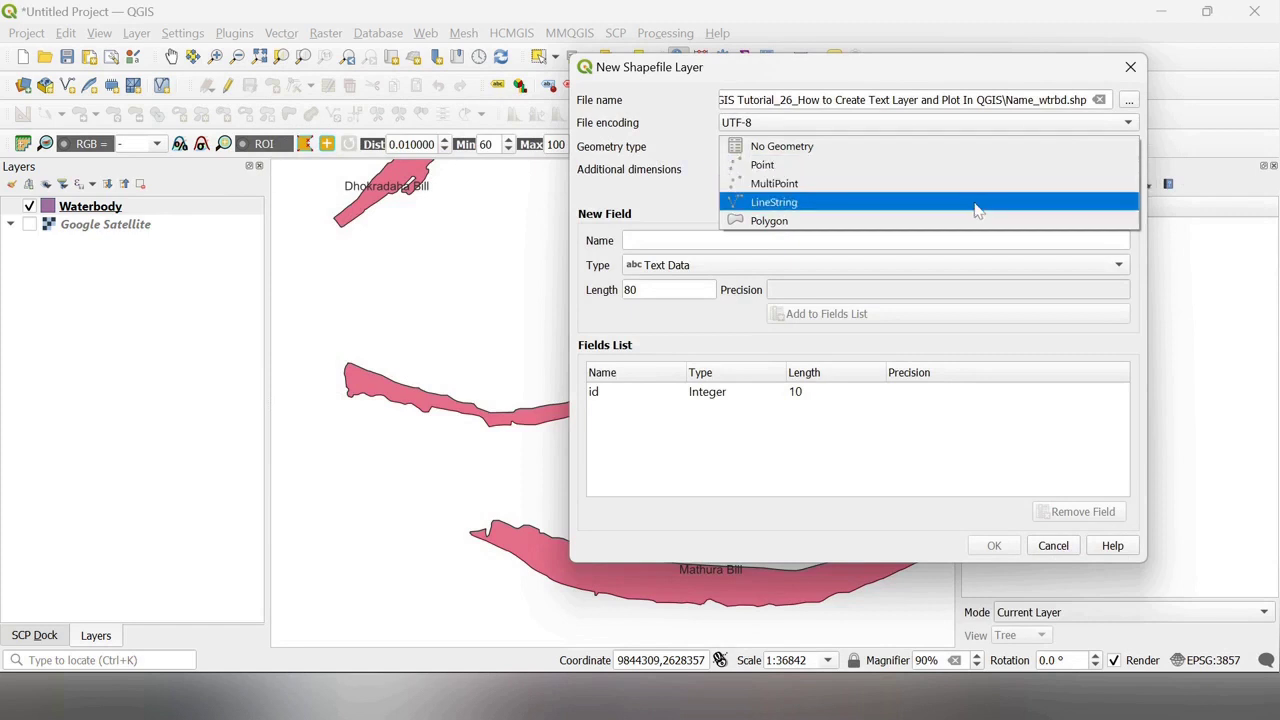
{"action": "left_click", "coordinate": [978, 210]}
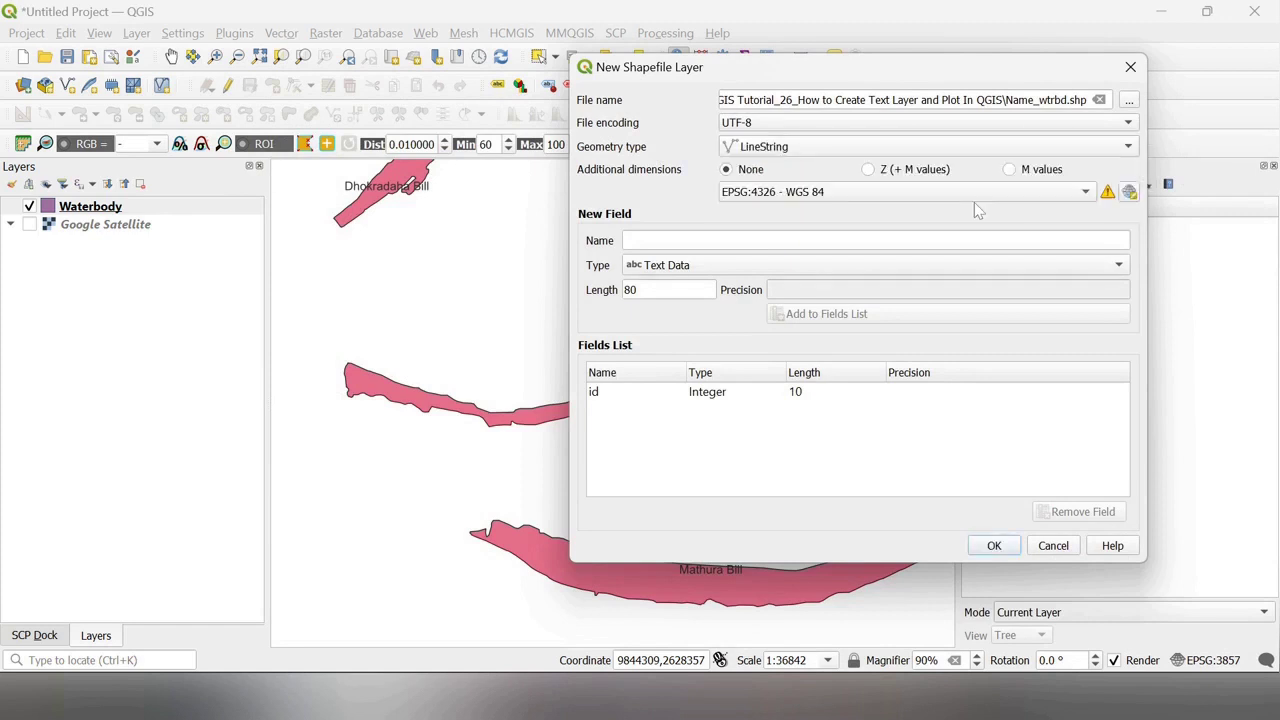
{"action": "left_click", "coordinate": [935, 240]}
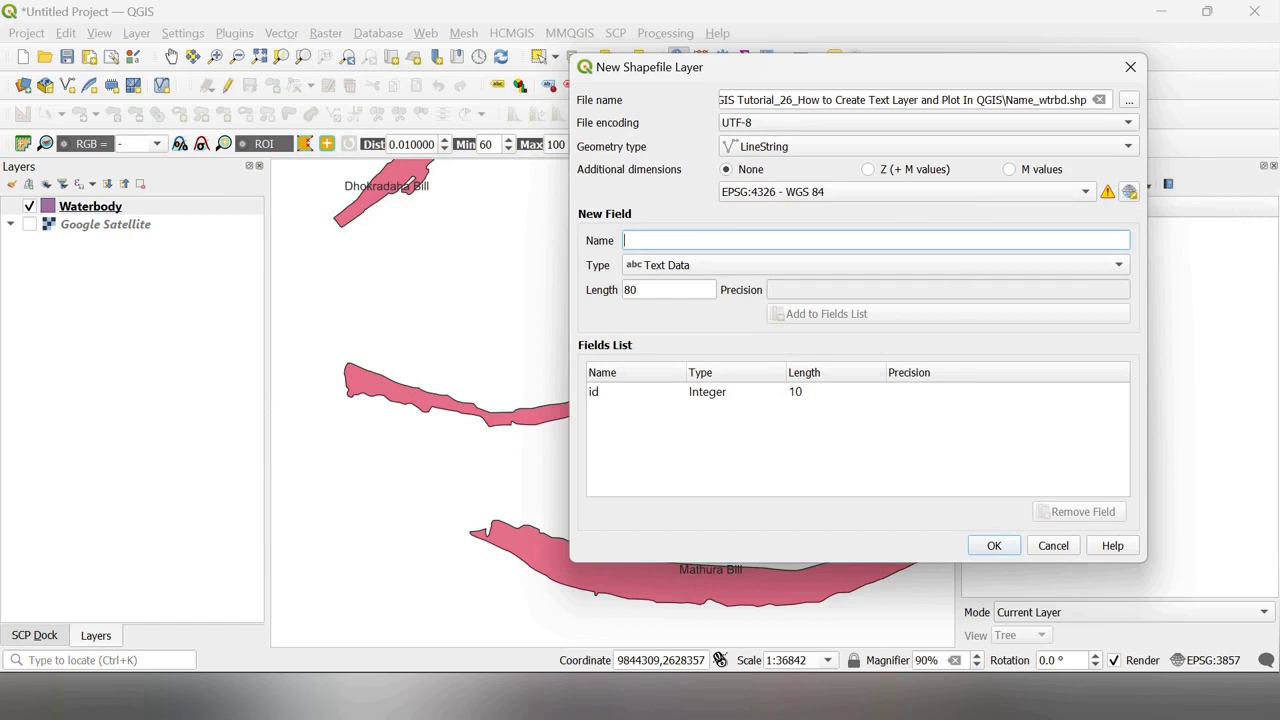
{"action": "type", "text": "Name"}
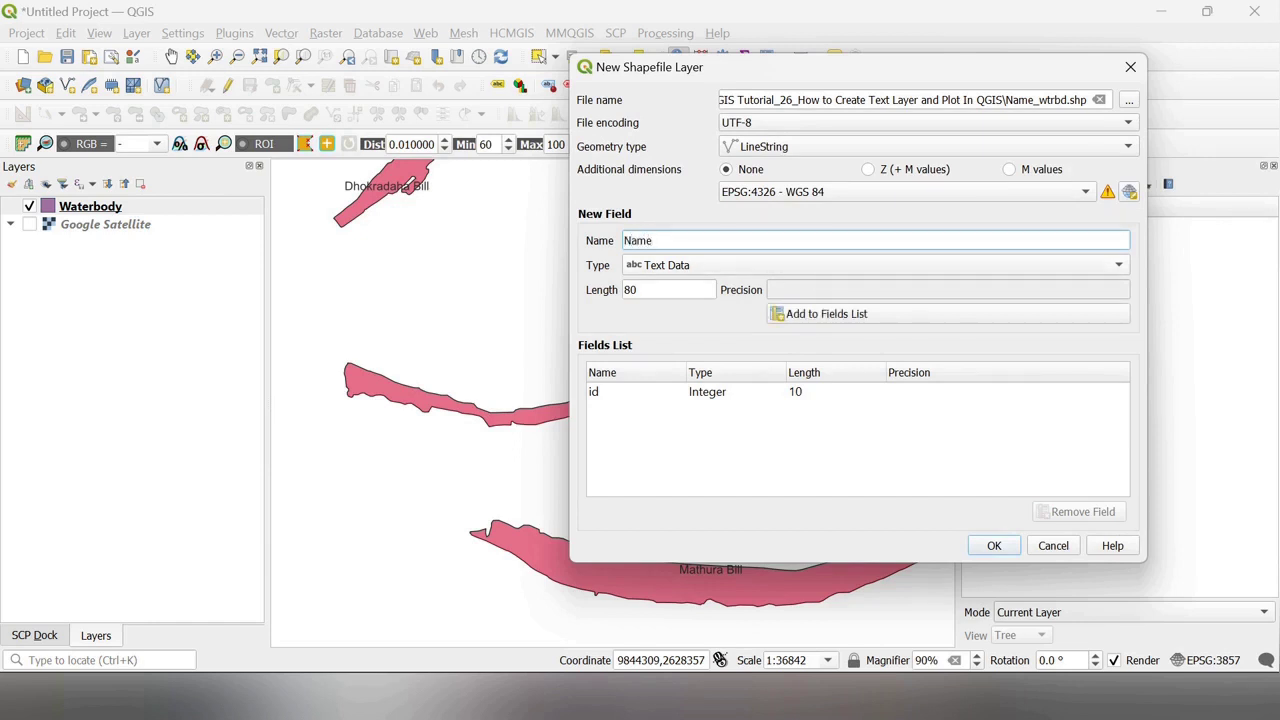
{"action": "double_click", "coordinate": [632, 290]}
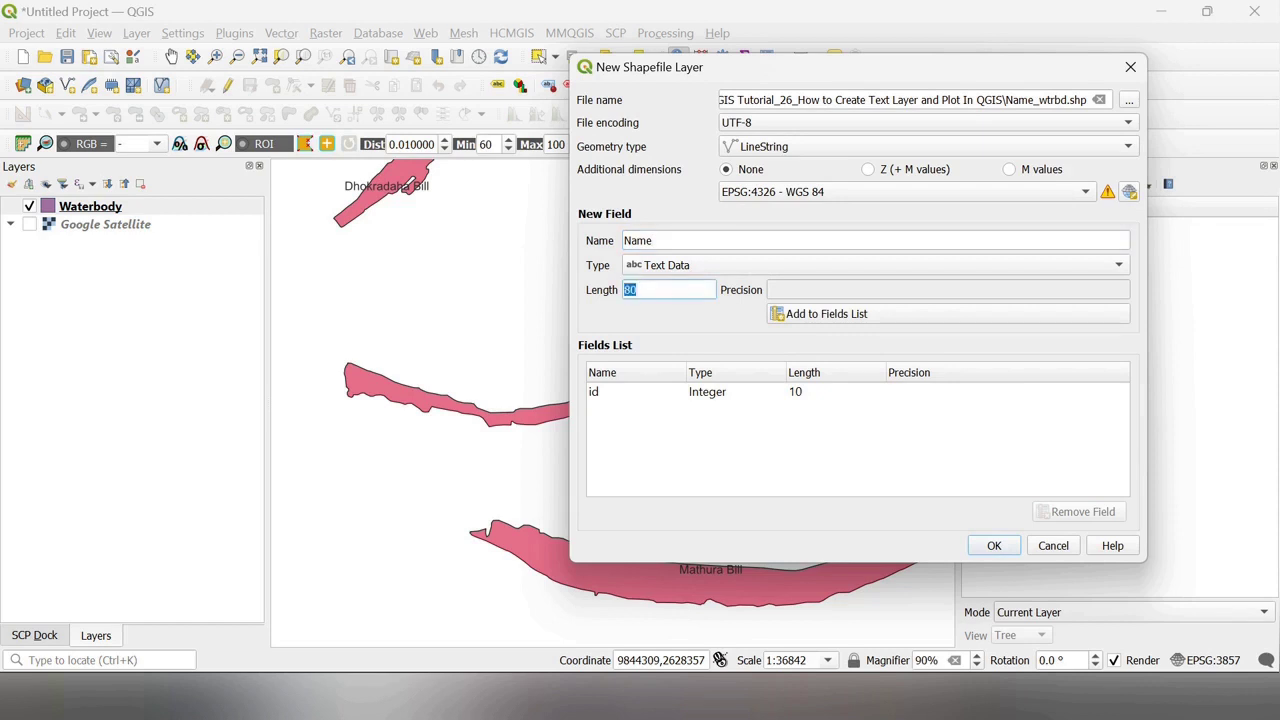
{"action": "type", "text": "25"}
{"action": "left_click", "coordinate": [858, 318]}
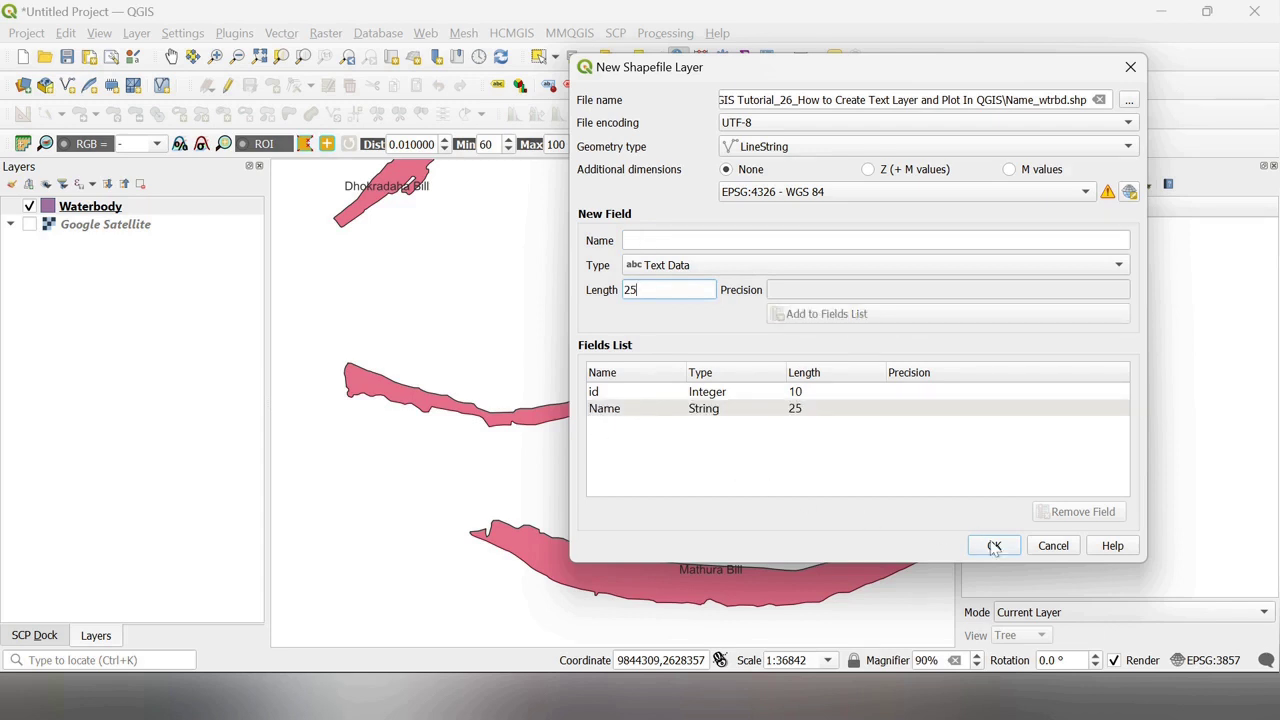
{"action": "left_click", "coordinate": [994, 546]}
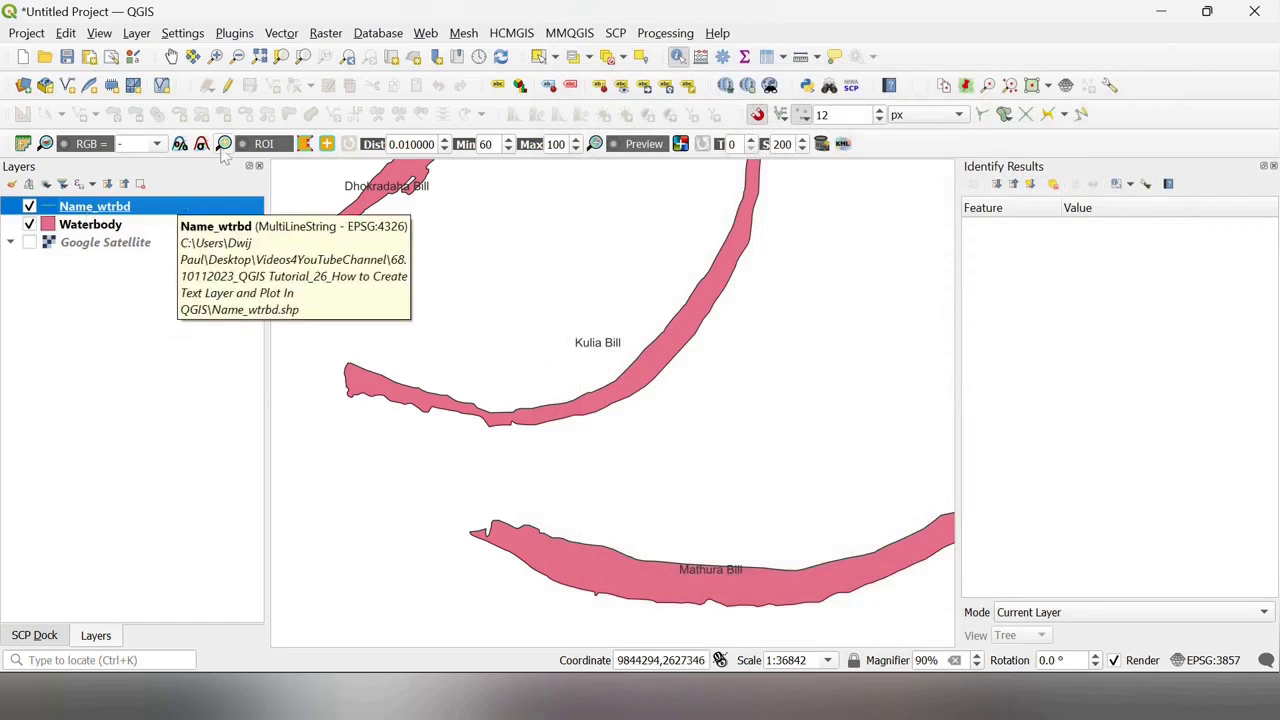
Toggle editing on the Name_wtrbd layer off and back on.
{"action": "left_click", "coordinate": [231, 92]}
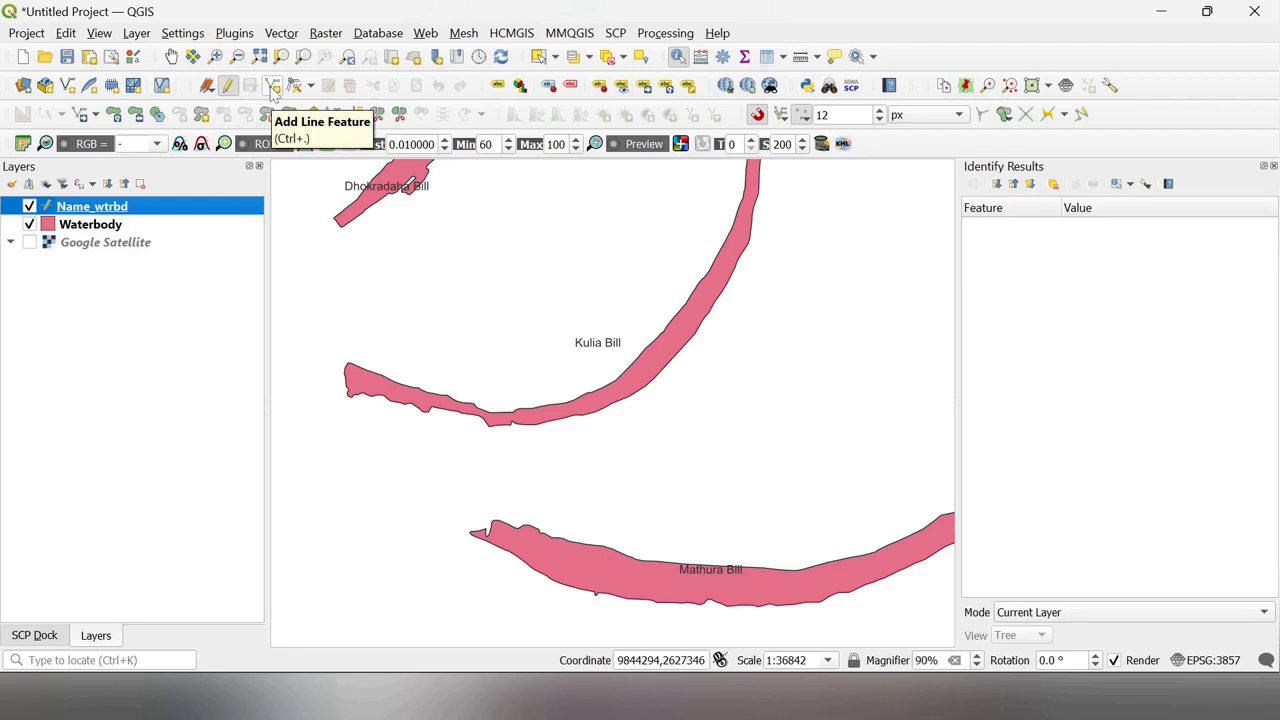
{"action": "left_click", "coordinate": [273, 87]}
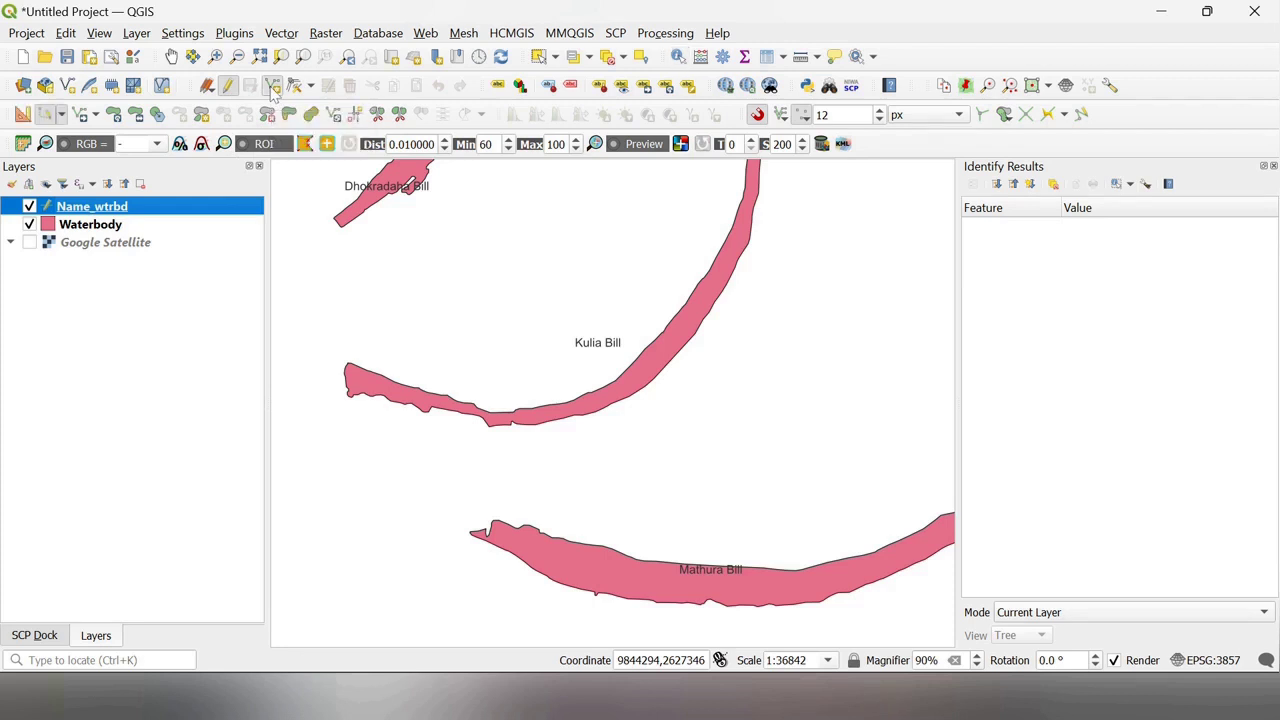
{"action": "left_click", "coordinate": [44, 113]}
{"action": "left_click", "coordinate": [229, 88]}
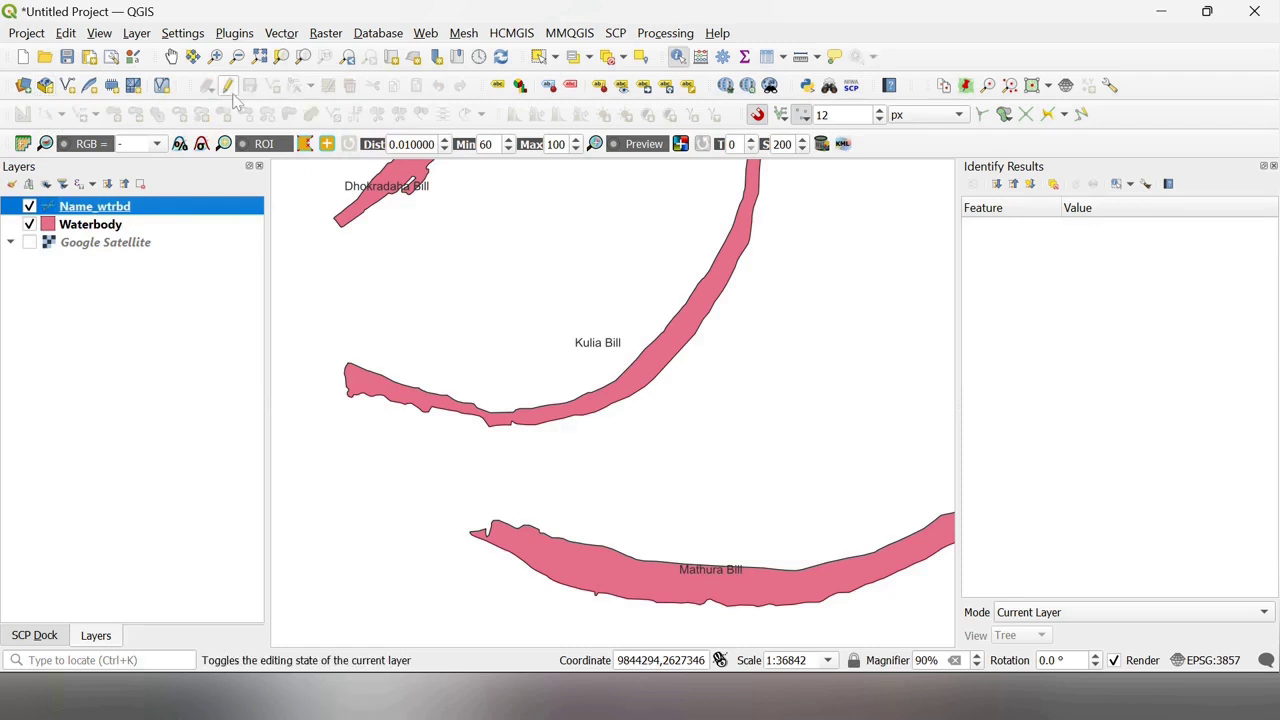
{"action": "left_click", "coordinate": [229, 88]}
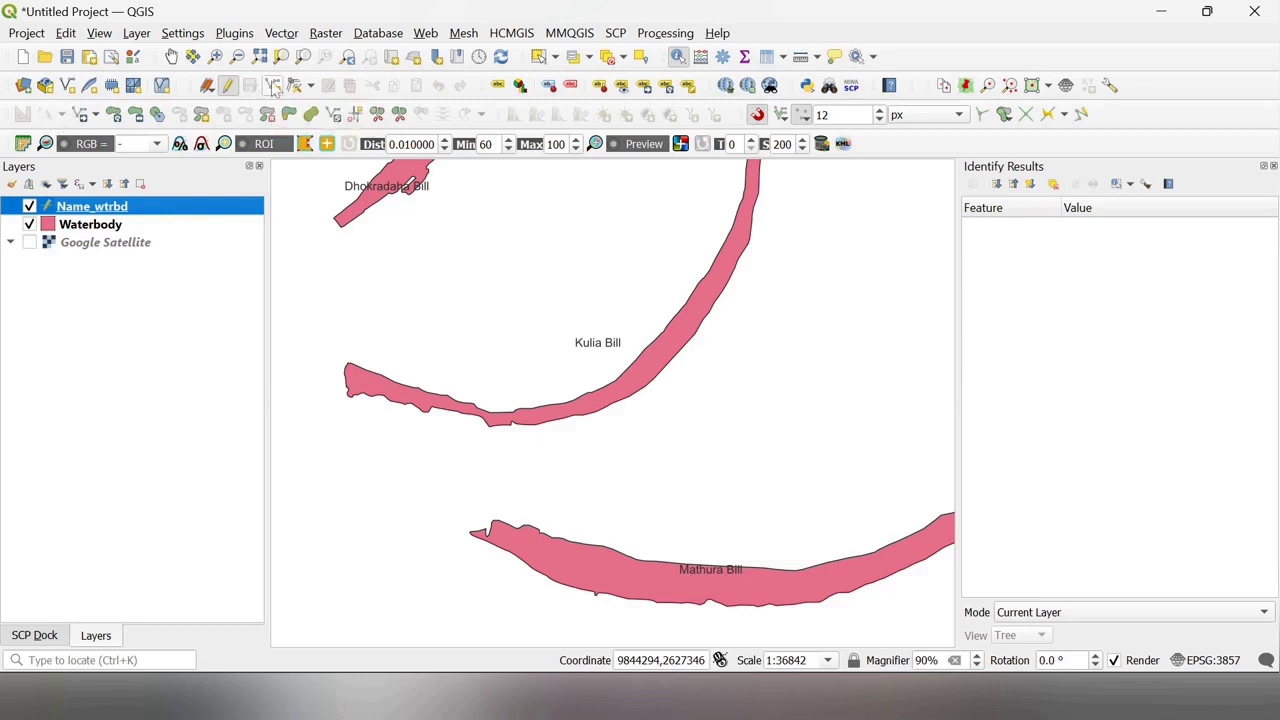
{"action": "left_click", "coordinate": [273, 88]}
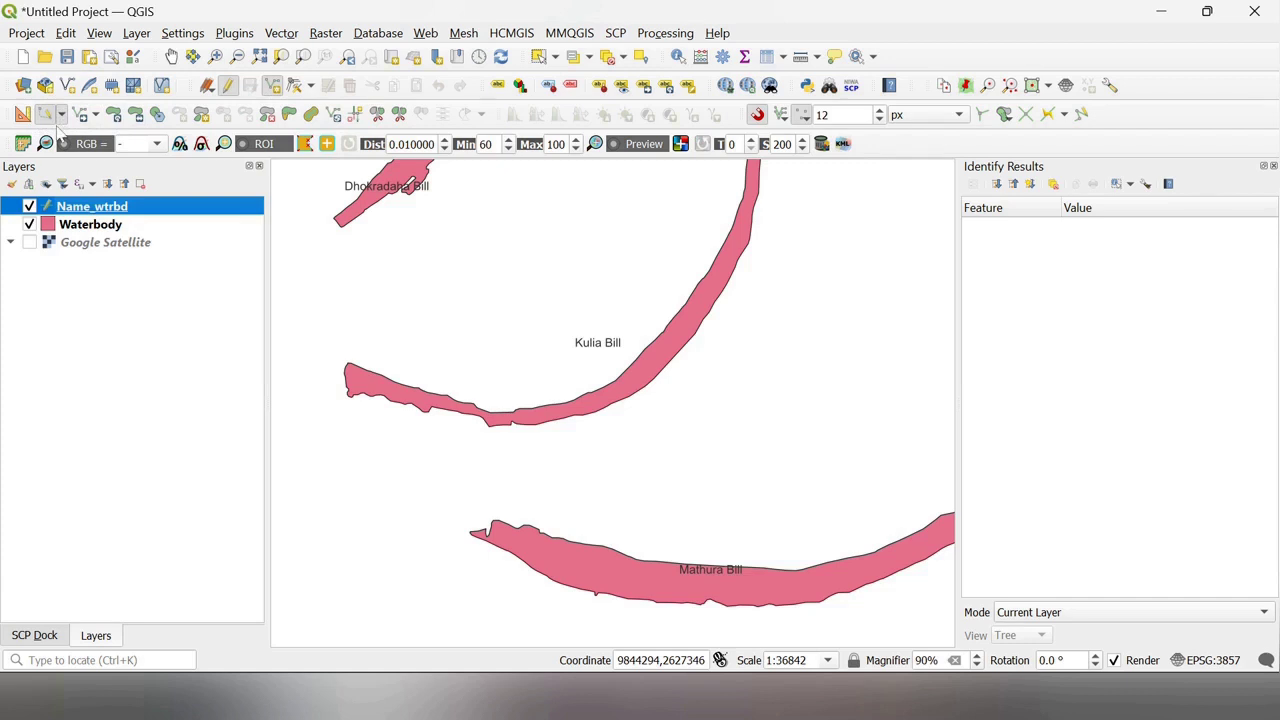
Set the digitizing mode to Stream Digitizing.
{"action": "left_click", "coordinate": [62, 115]}
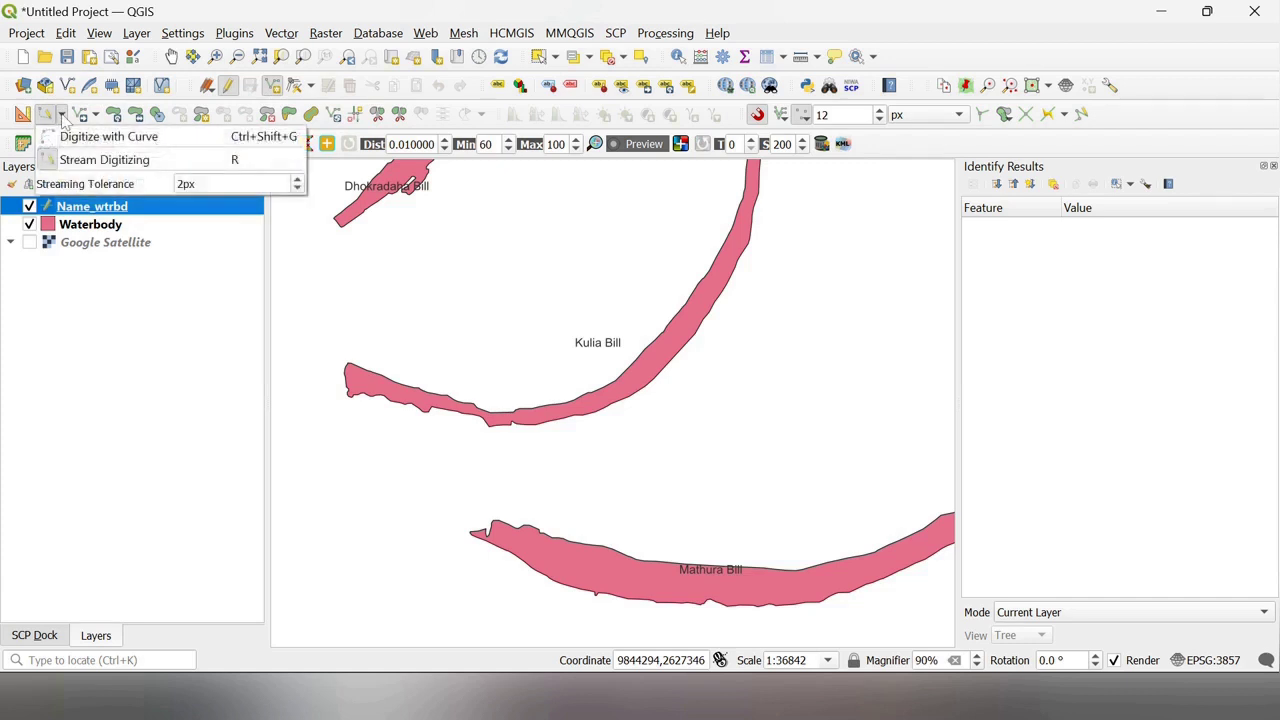
{"action": "left_click", "coordinate": [170, 145]}
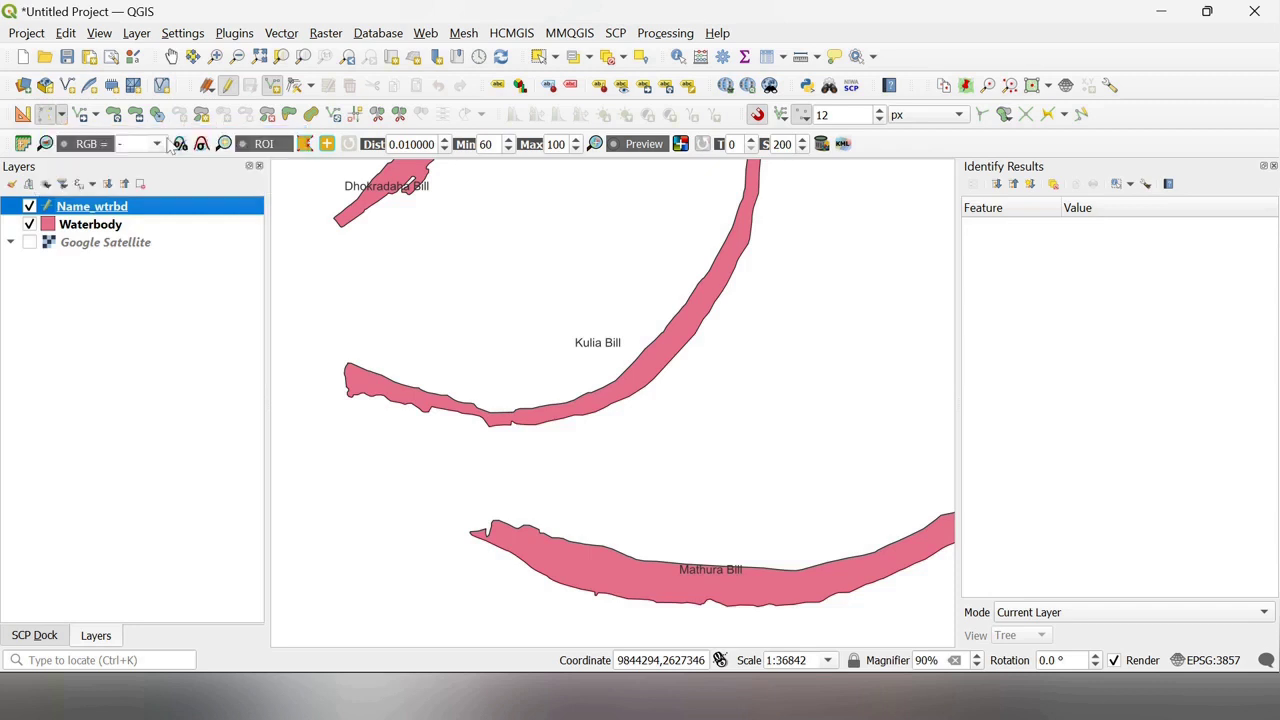
{"action": "left_click", "coordinate": [64, 115]}
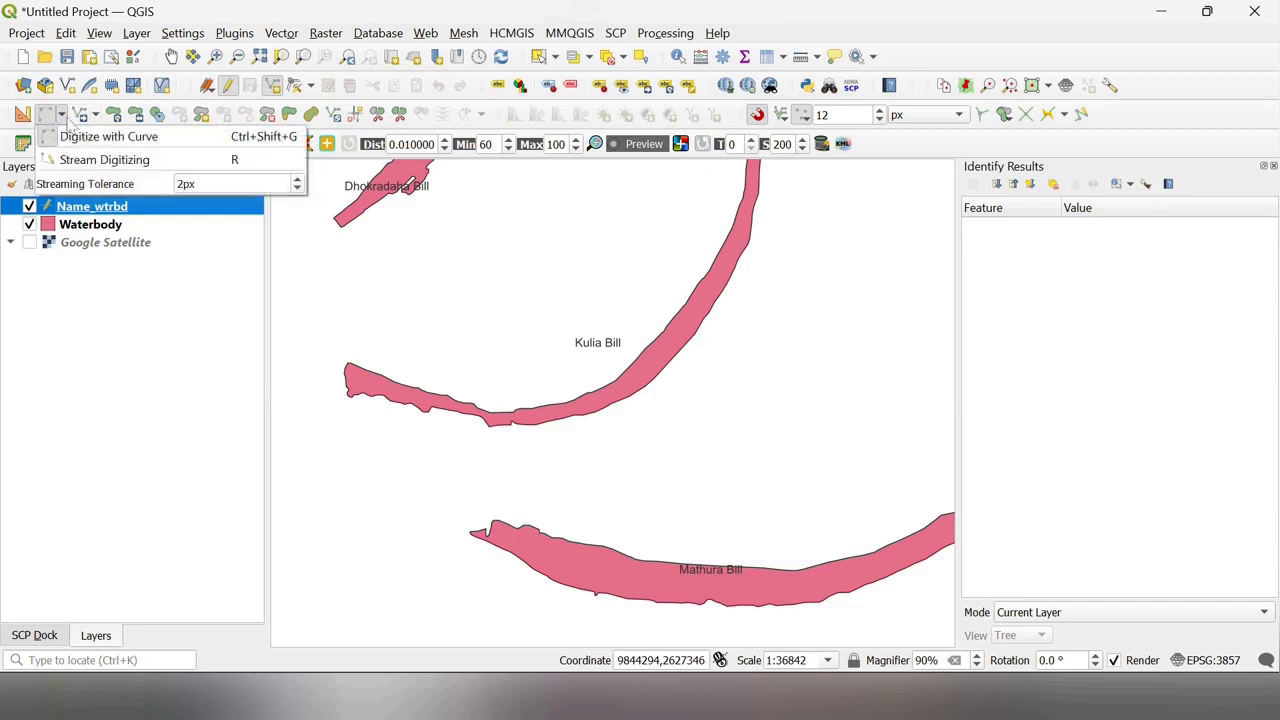
{"action": "left_click", "coordinate": [158, 162]}
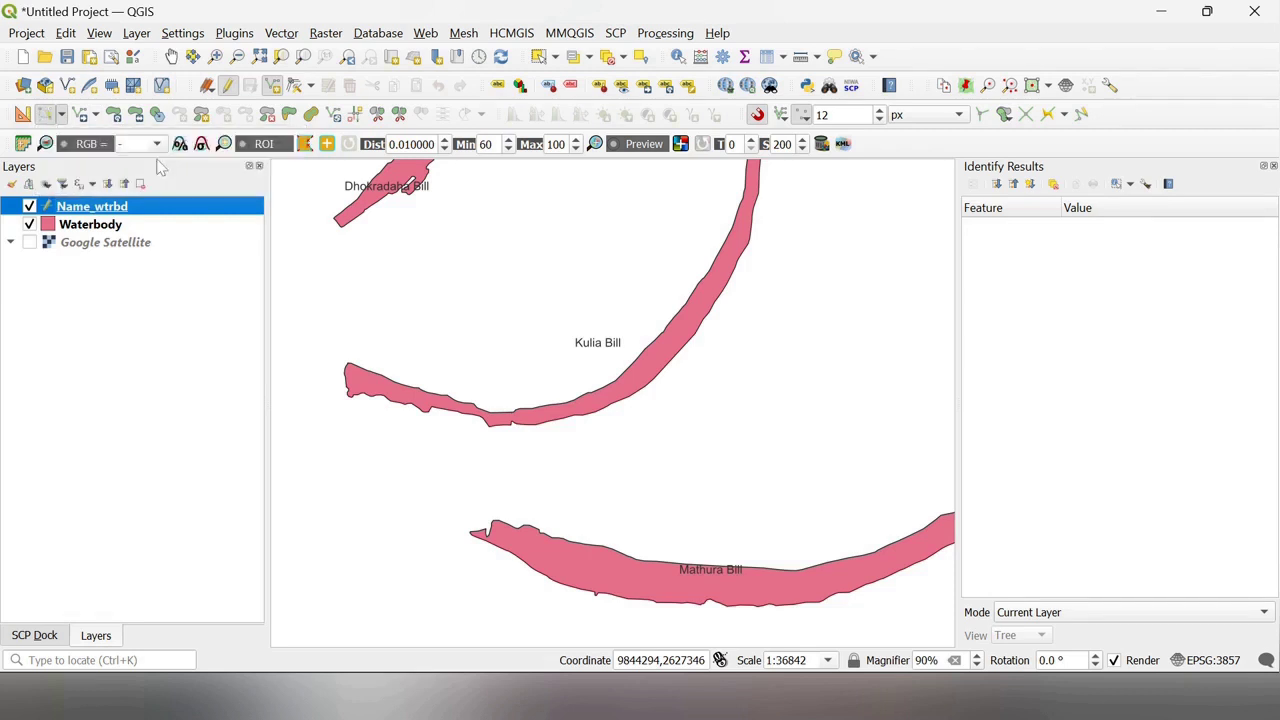
Trace a freehand line beside Kulia Bill and save it with id 1 and Name 'Kulia Bill'.
{"action": "left_click", "coordinate": [637, 321]}
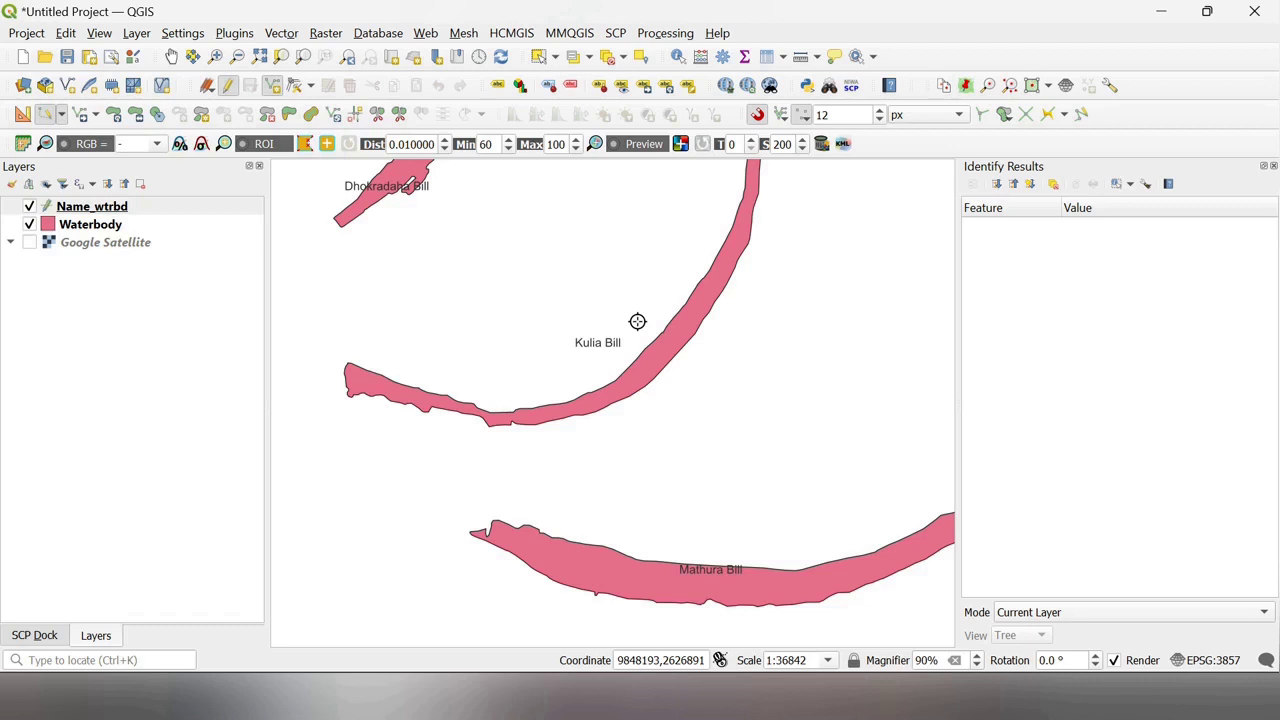
{"action": "left_click_drag", "start_coordinate": [637, 321], "coordinate": [698, 240]}
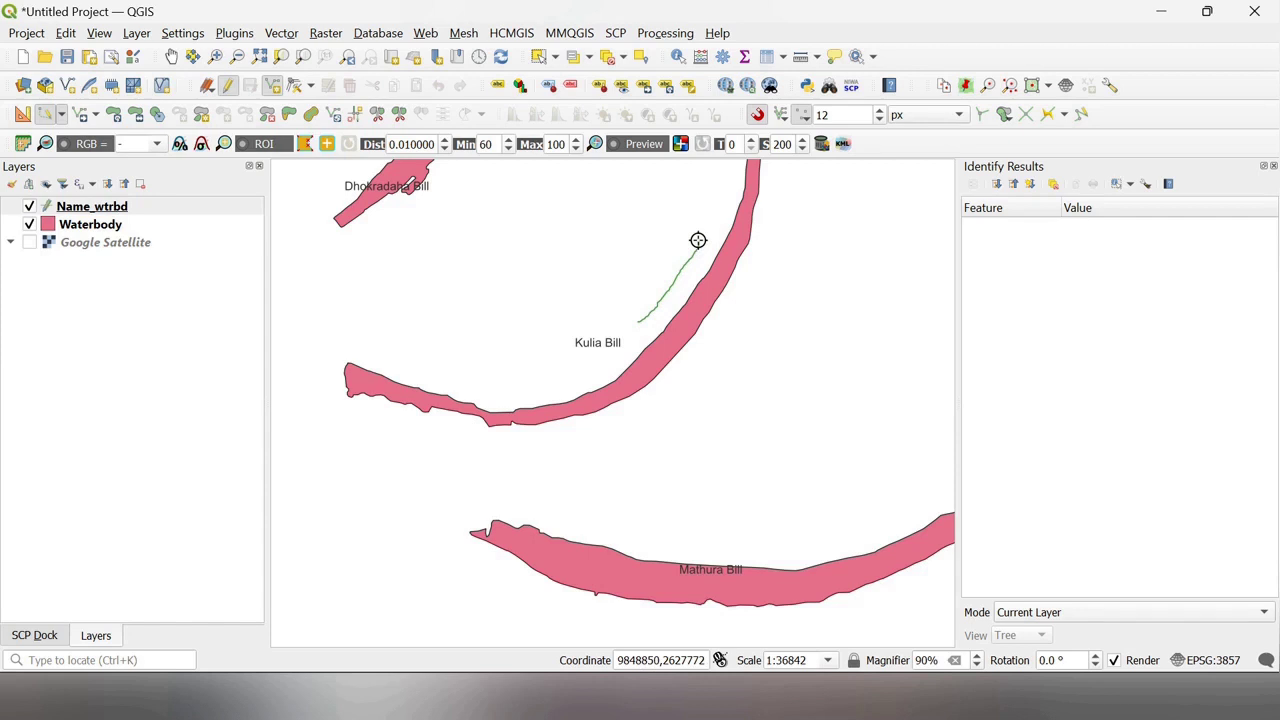
{"action": "left_click_drag", "start_coordinate": [698, 240], "coordinate": [698, 240]}
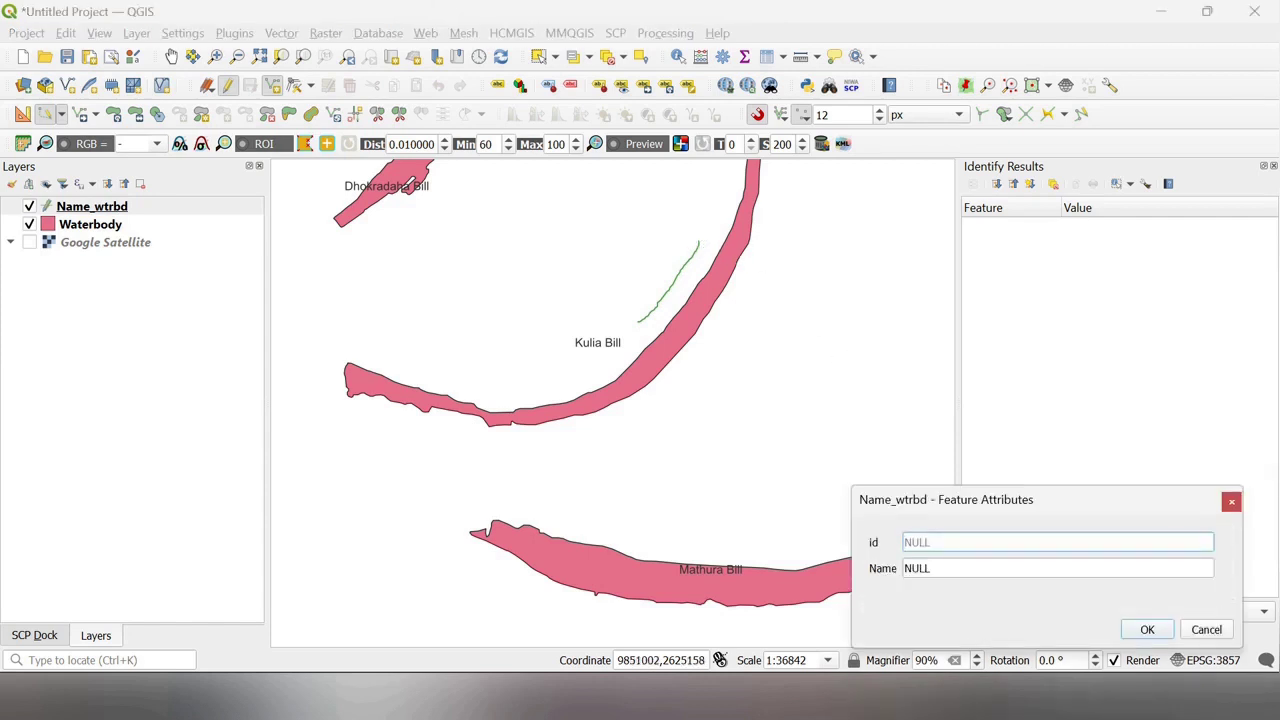
{"action": "type", "text": "1"}
{"action": "key", "text": "Tab"}
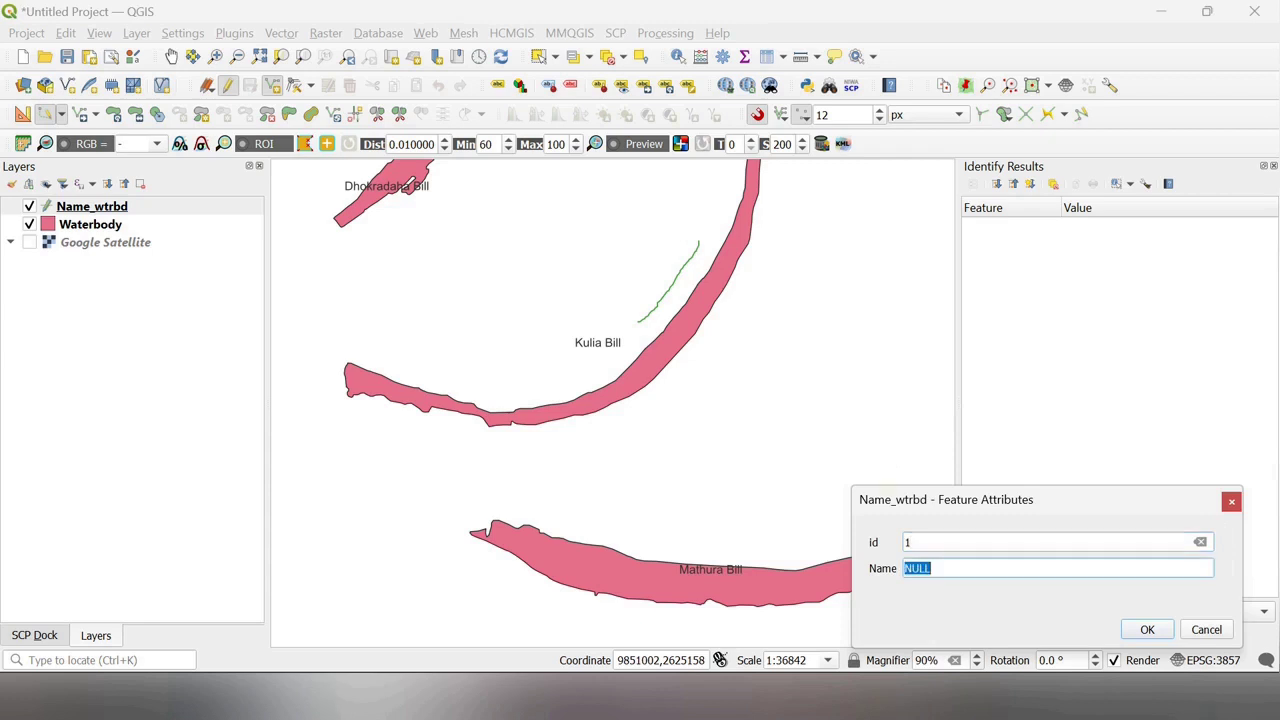
{"action": "type", "text": "Kulia Bill"}
{"action": "left_click", "coordinate": [1147, 629]}
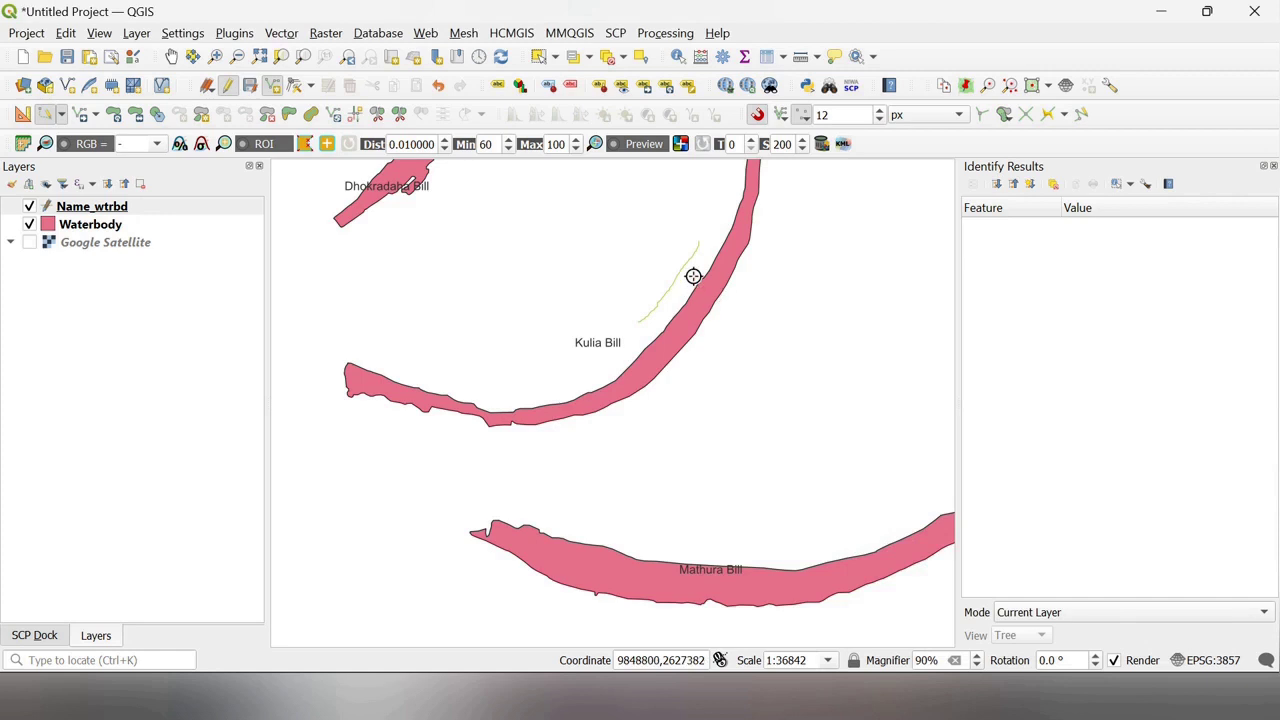
{"action": "scroll", "coordinate": [692, 276], "scroll_direction": "up", "scroll_amount": 1}
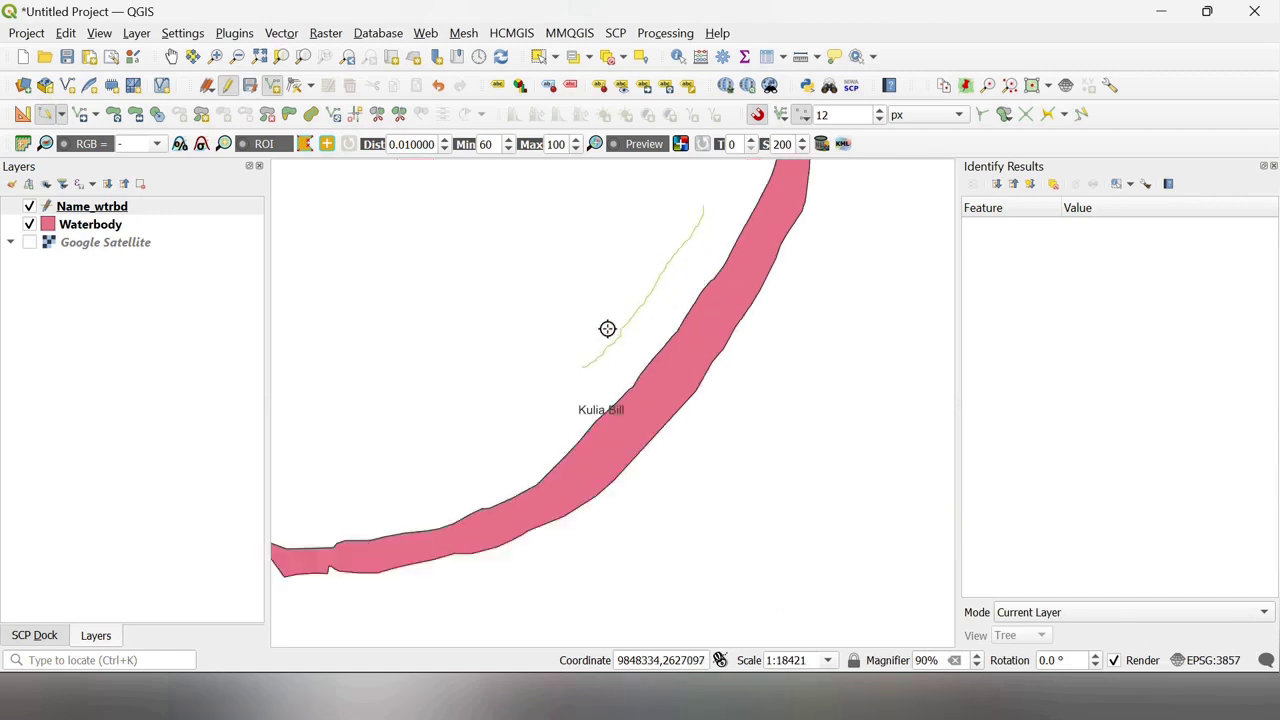
Enable Single Labels from the Name field on Name_wtrbd so 'Kulia Bill' shows along the line.
{"action": "right_click", "coordinate": [95, 208]}
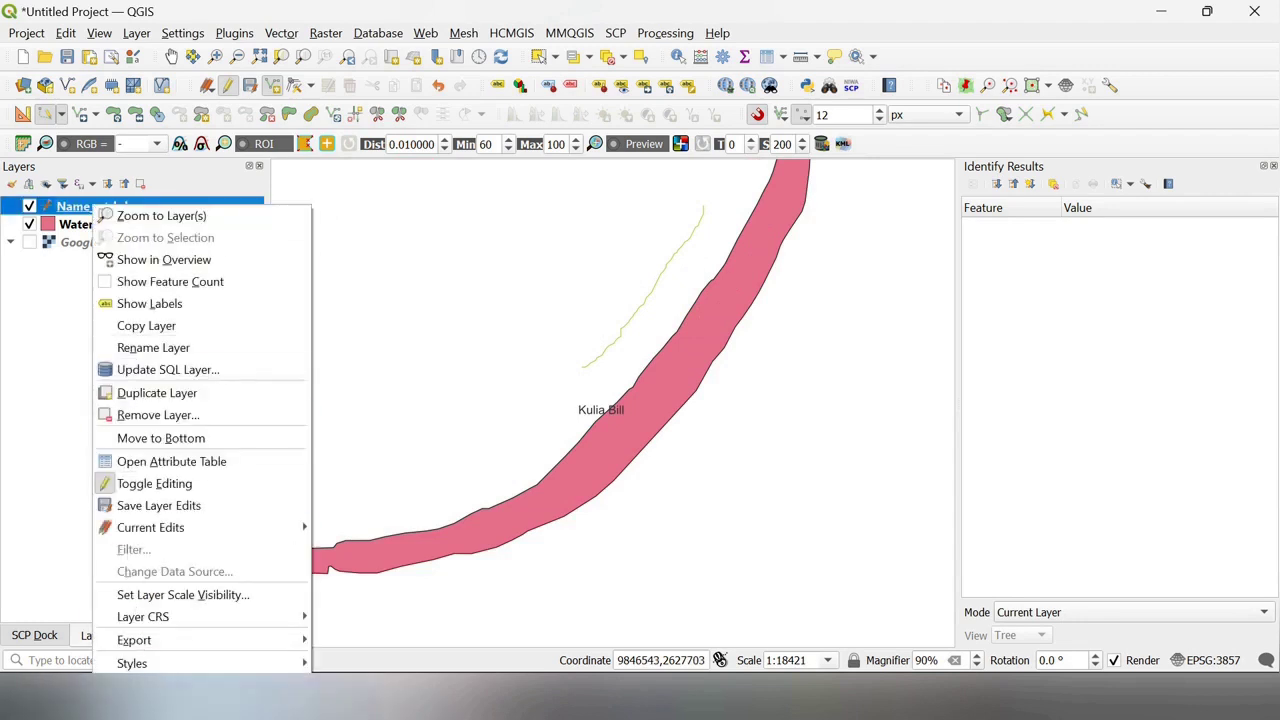
{"action": "key", "text": "Escape"}
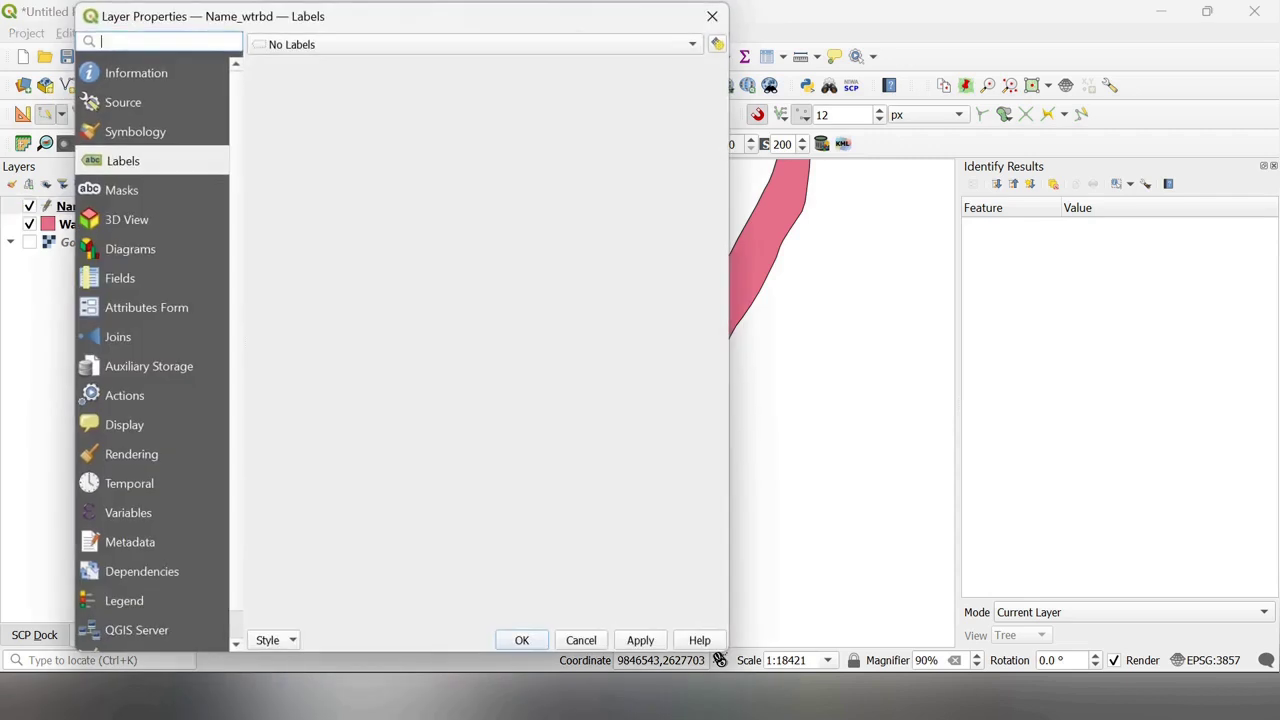
{"action": "left_click_drag", "start_coordinate": [302, 16], "coordinate": [253, 59]}
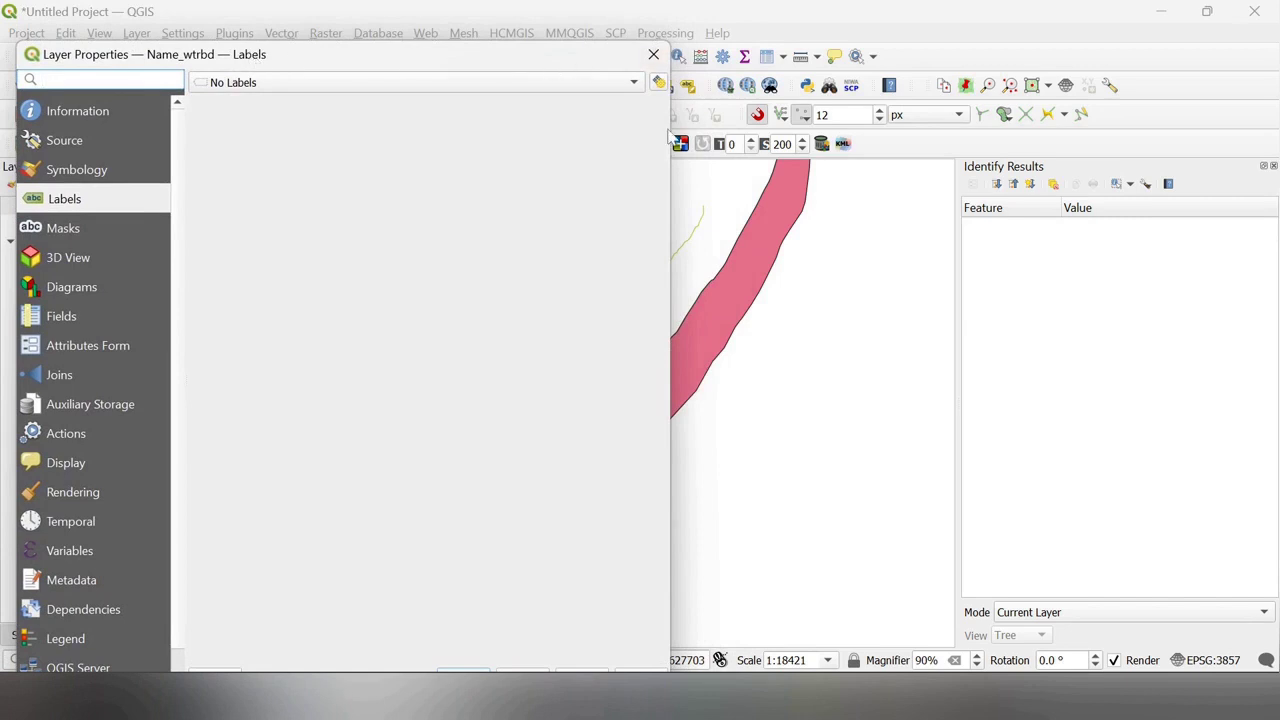
{"action": "left_click_drag", "start_coordinate": [671, 137], "coordinate": [491, 126]}
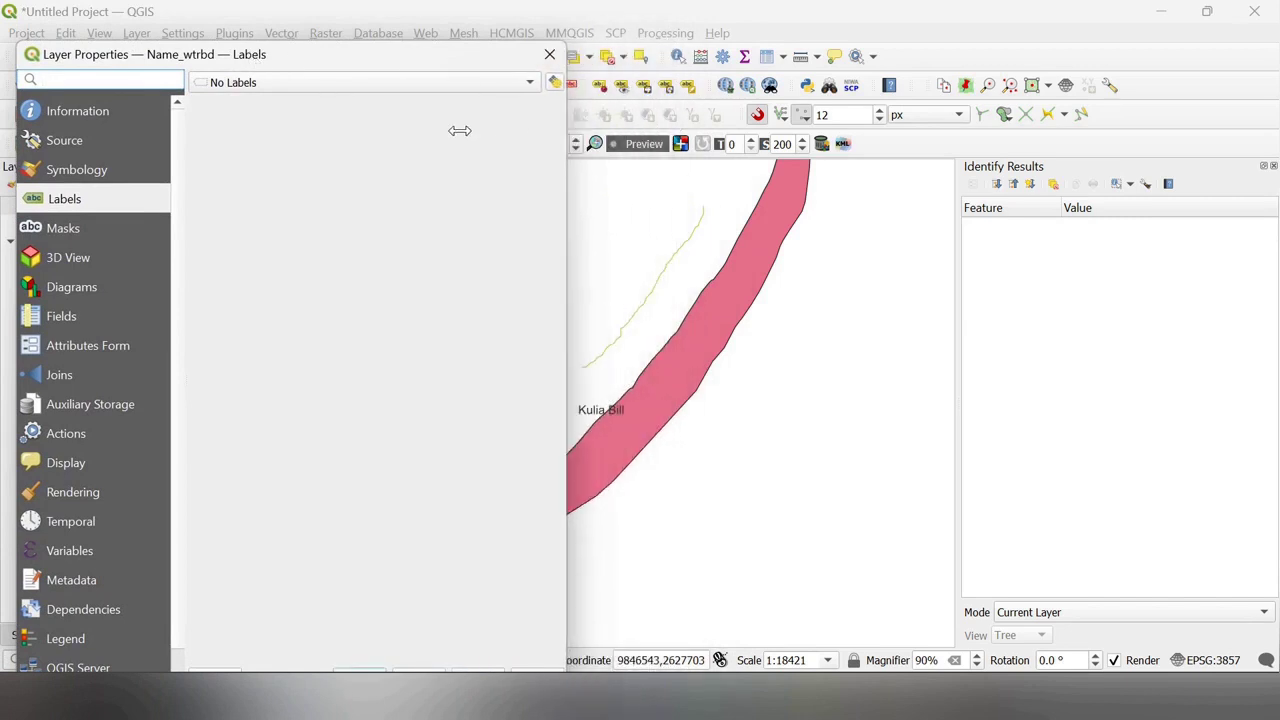
{"action": "mouse_move", "coordinate": [394, 63]}
{"action": "left_mouse_down"}
{"action": "mouse_move", "coordinate": [360, 54]}
{"action": "mouse_move", "coordinate": [372, 50]}
{"action": "left_mouse_up"}
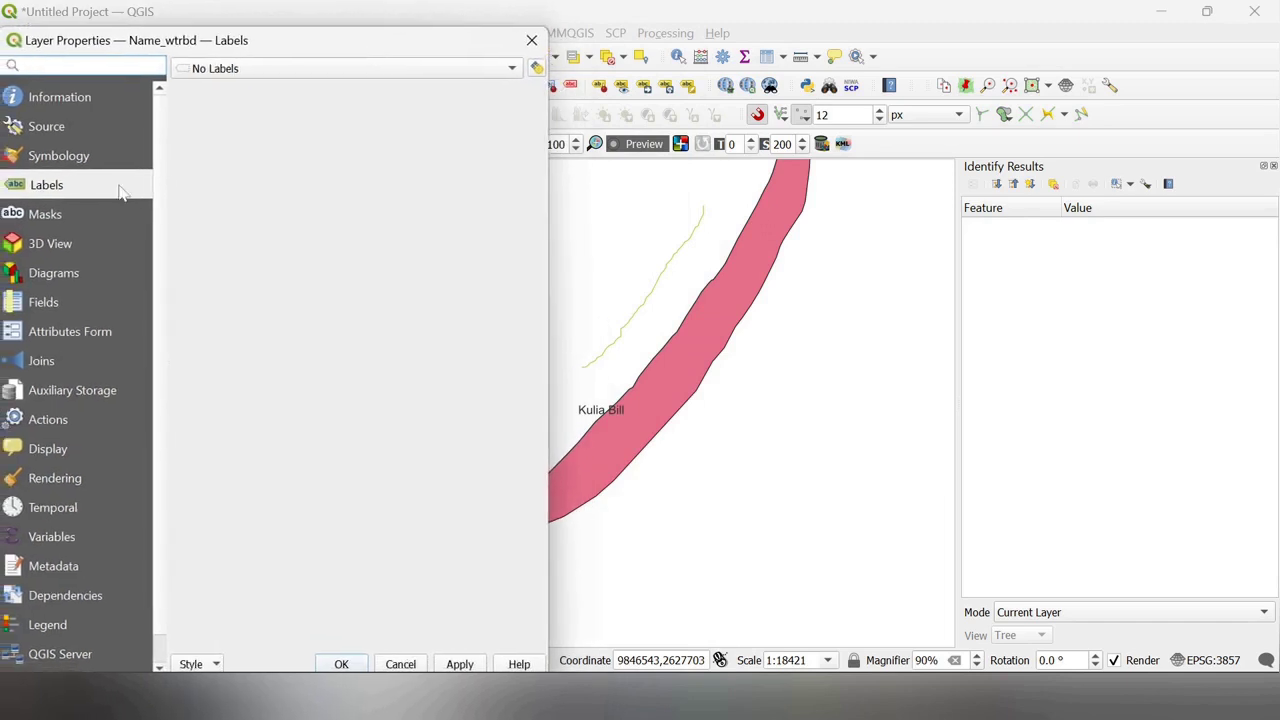
{"action": "left_click", "coordinate": [404, 70]}
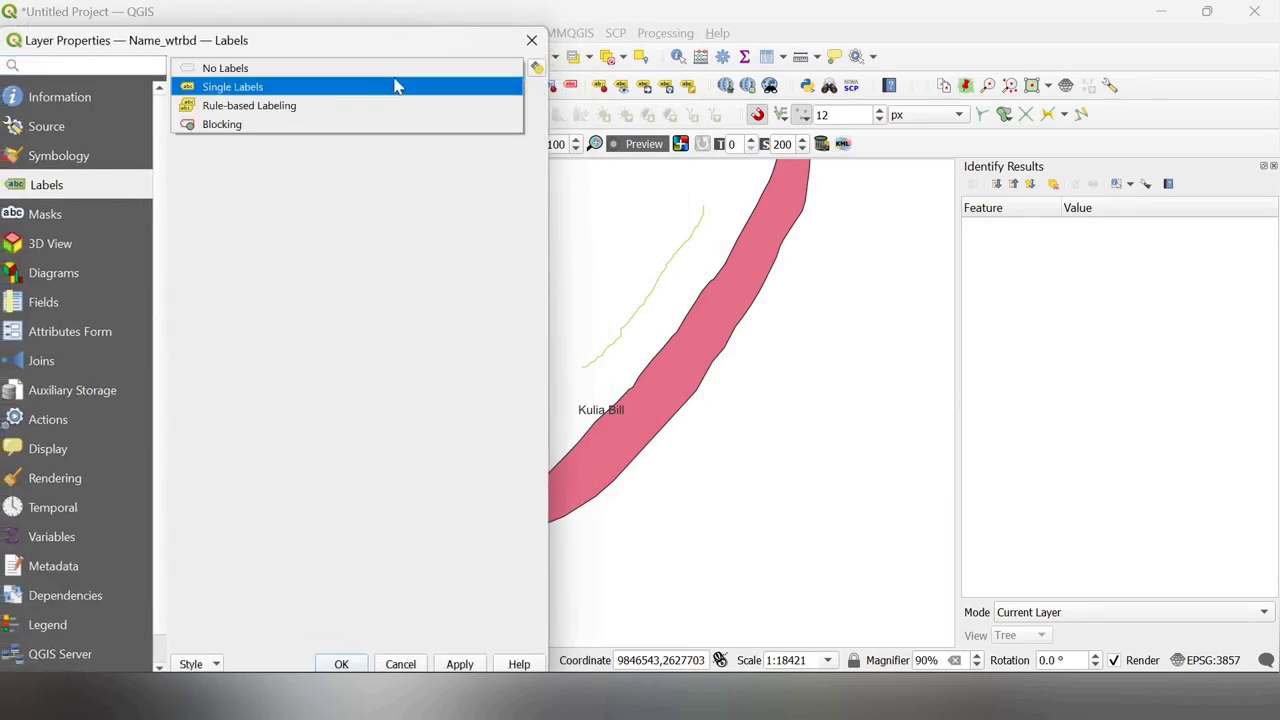
{"action": "left_click", "coordinate": [390, 86]}
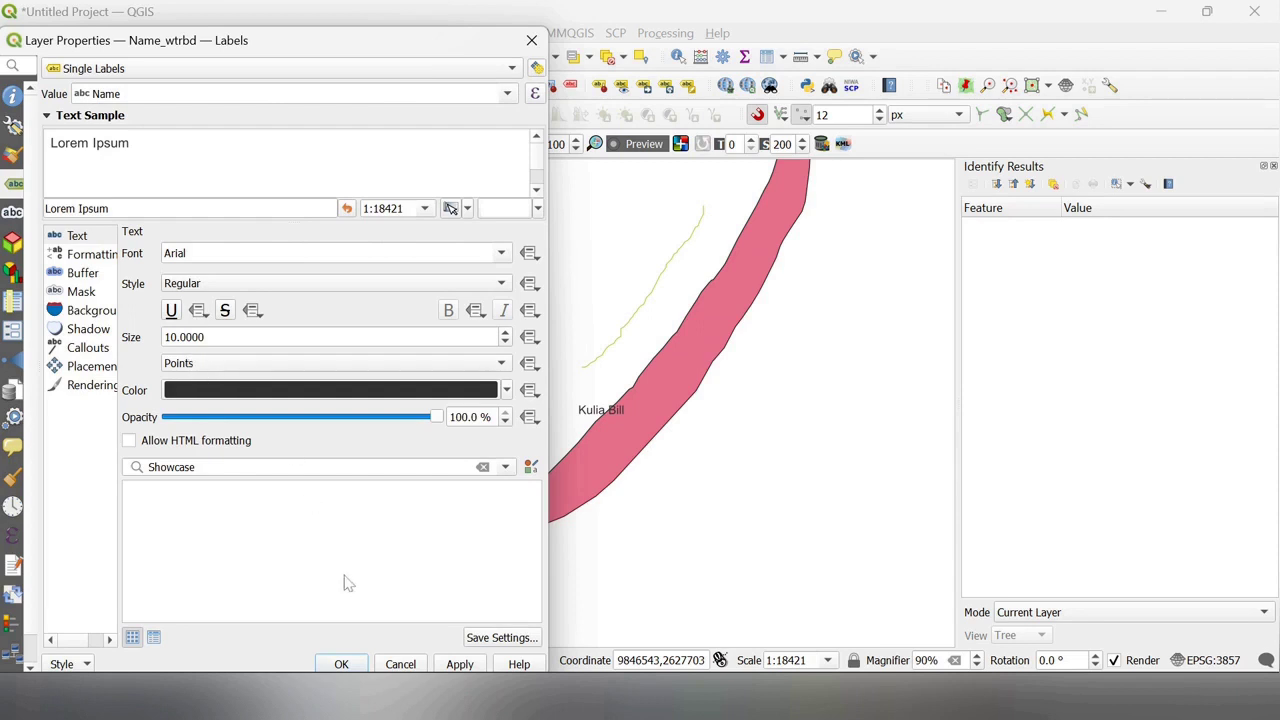
{"action": "left_click", "coordinate": [458, 664]}
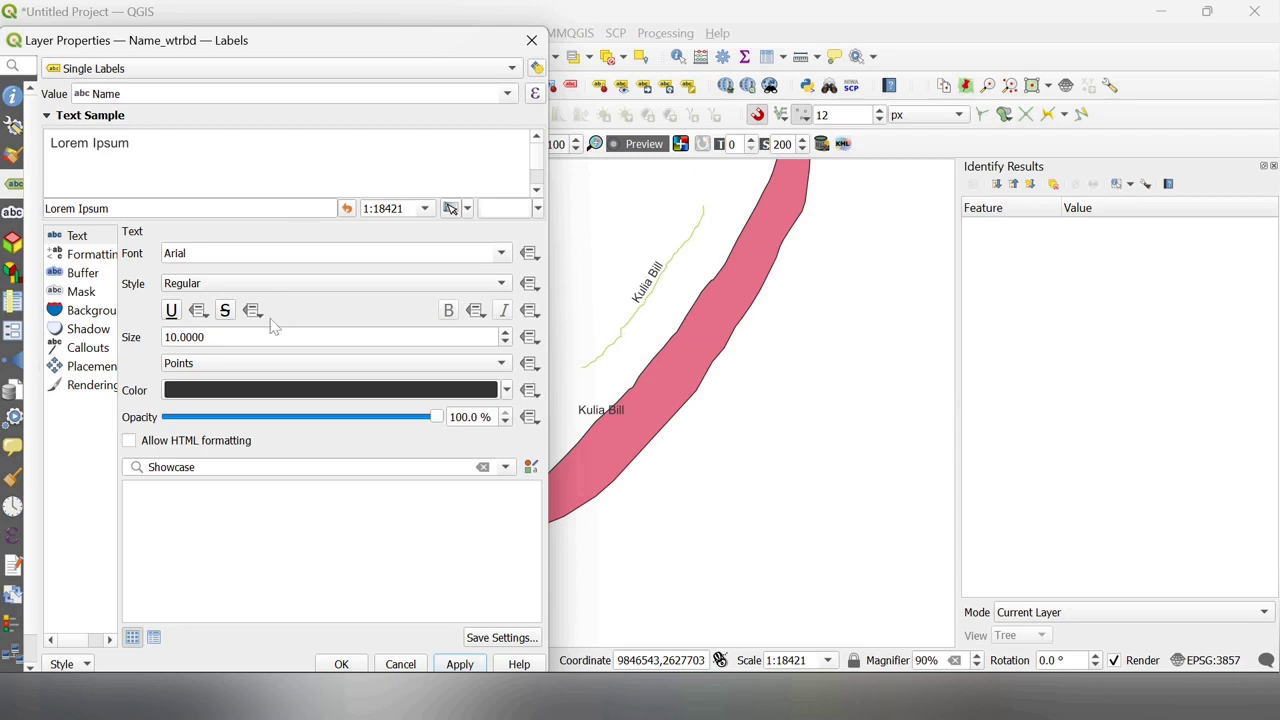
{"action": "left_click", "coordinate": [86, 256]}
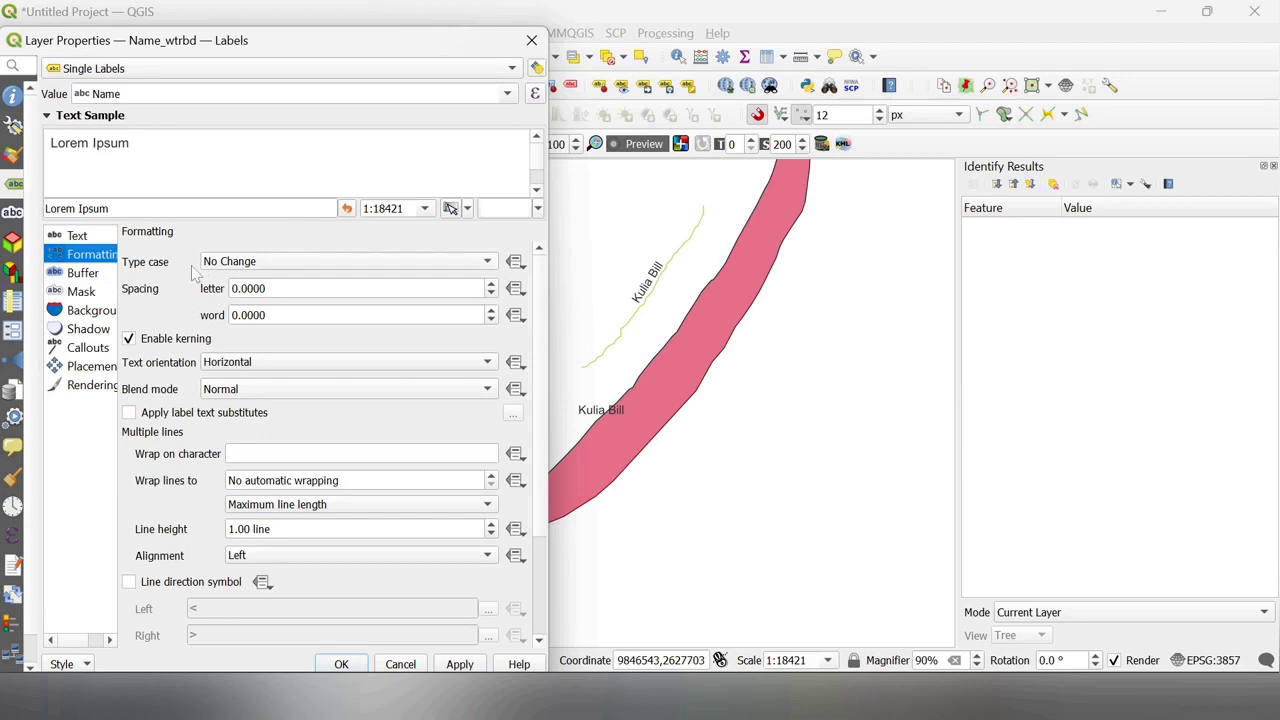
Set the label's type case to All Uppercase so it reads KULIA BILL.
{"action": "left_click", "coordinate": [309, 268]}
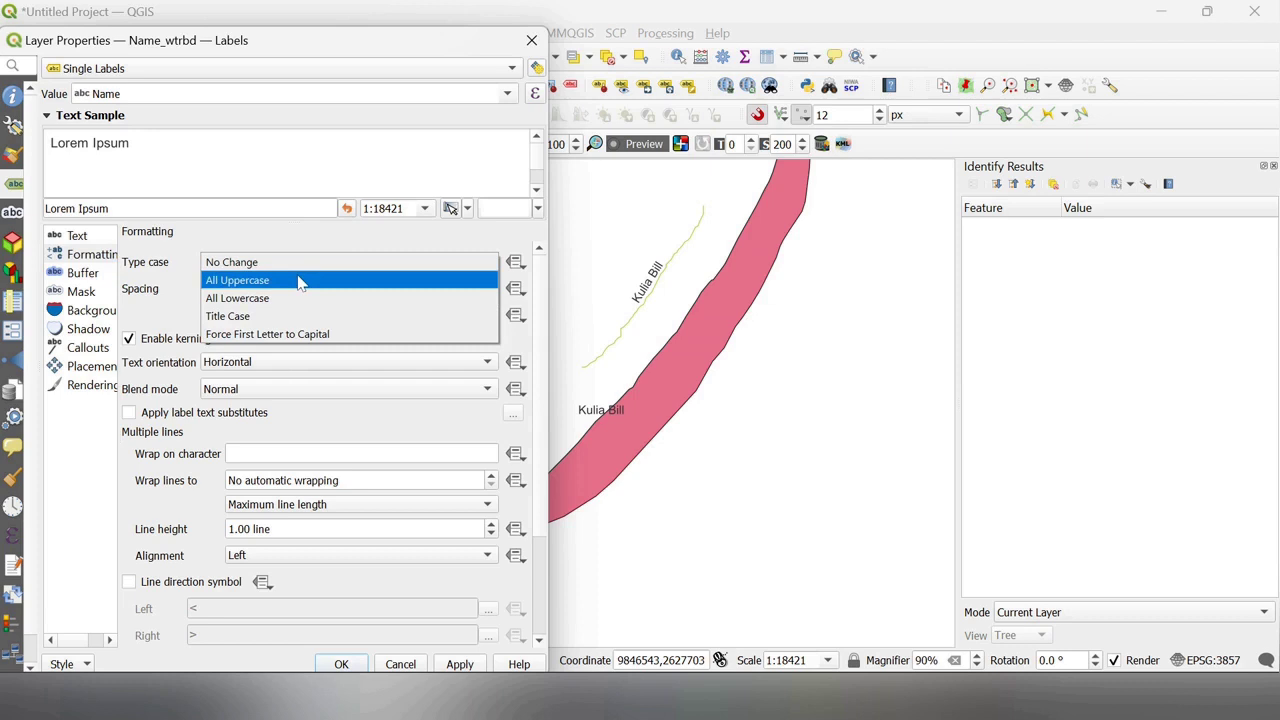
{"action": "left_click", "coordinate": [299, 281]}
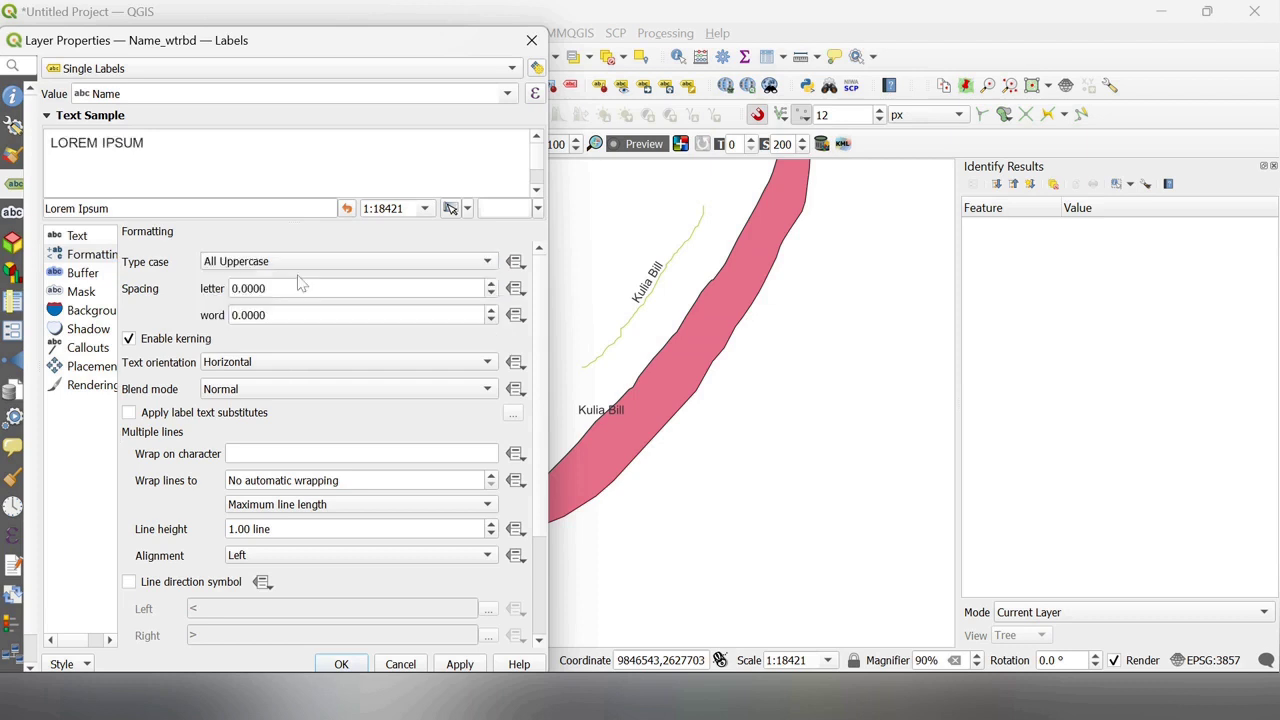
{"action": "left_click", "coordinate": [455, 664]}
{"action": "left_click", "coordinate": [82, 276]}
Draw a 1 mm cyan (#28fafa) text buffer around the KULIA BILL label.
{"action": "left_click", "coordinate": [129, 254]}
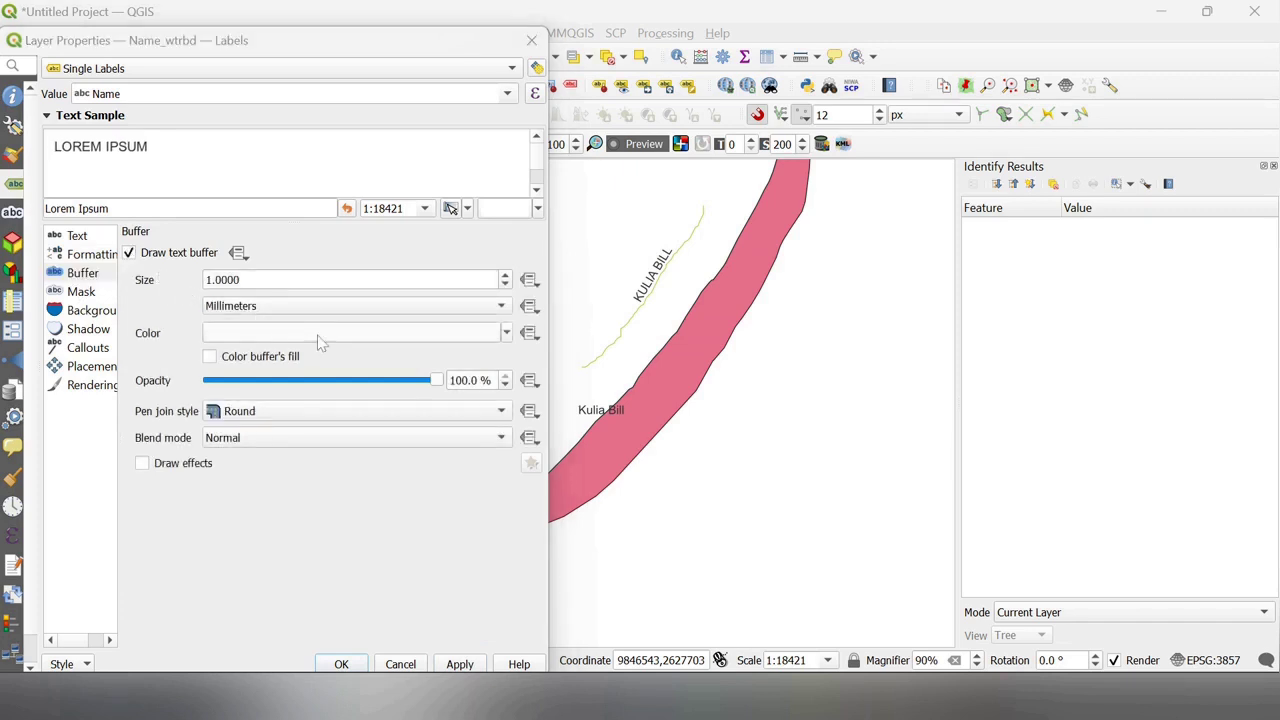
{"action": "left_click", "coordinate": [320, 340]}
{"action": "left_click", "coordinate": [757, 296]}
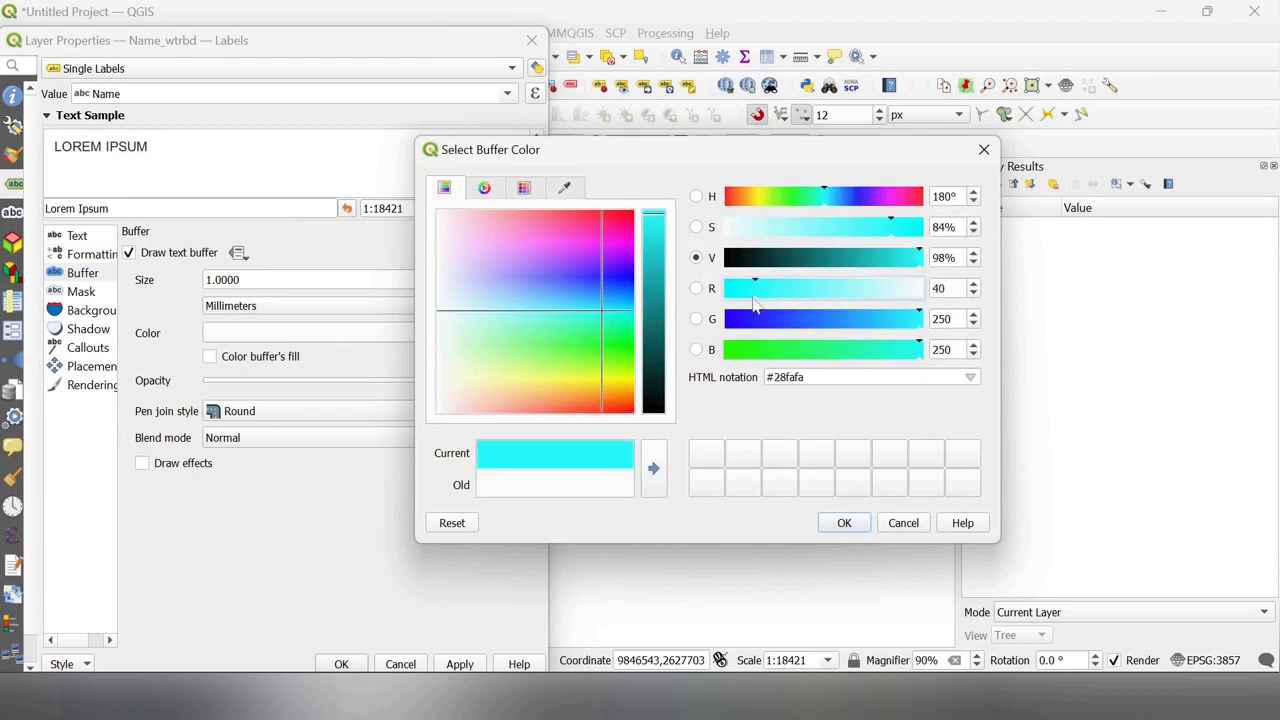
{"action": "left_click", "coordinate": [844, 523]}
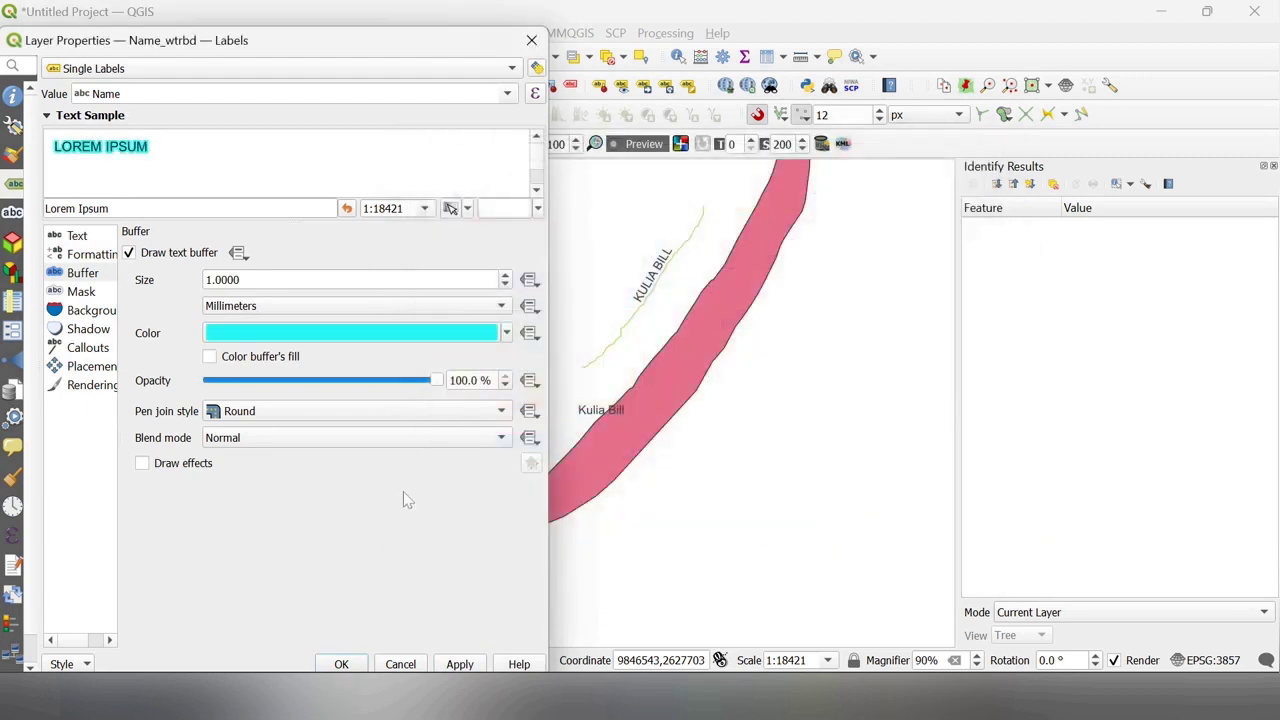
{"action": "left_click", "coordinate": [462, 664]}
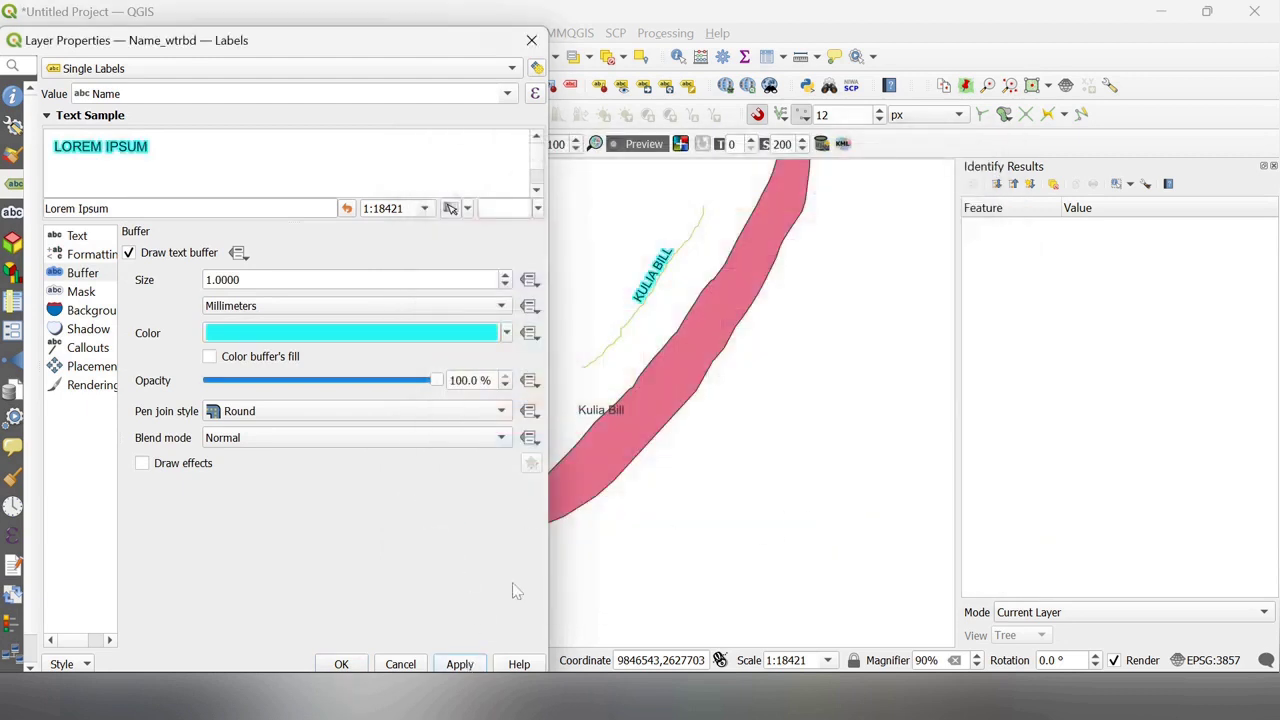
{"action": "left_click", "coordinate": [98, 310]}
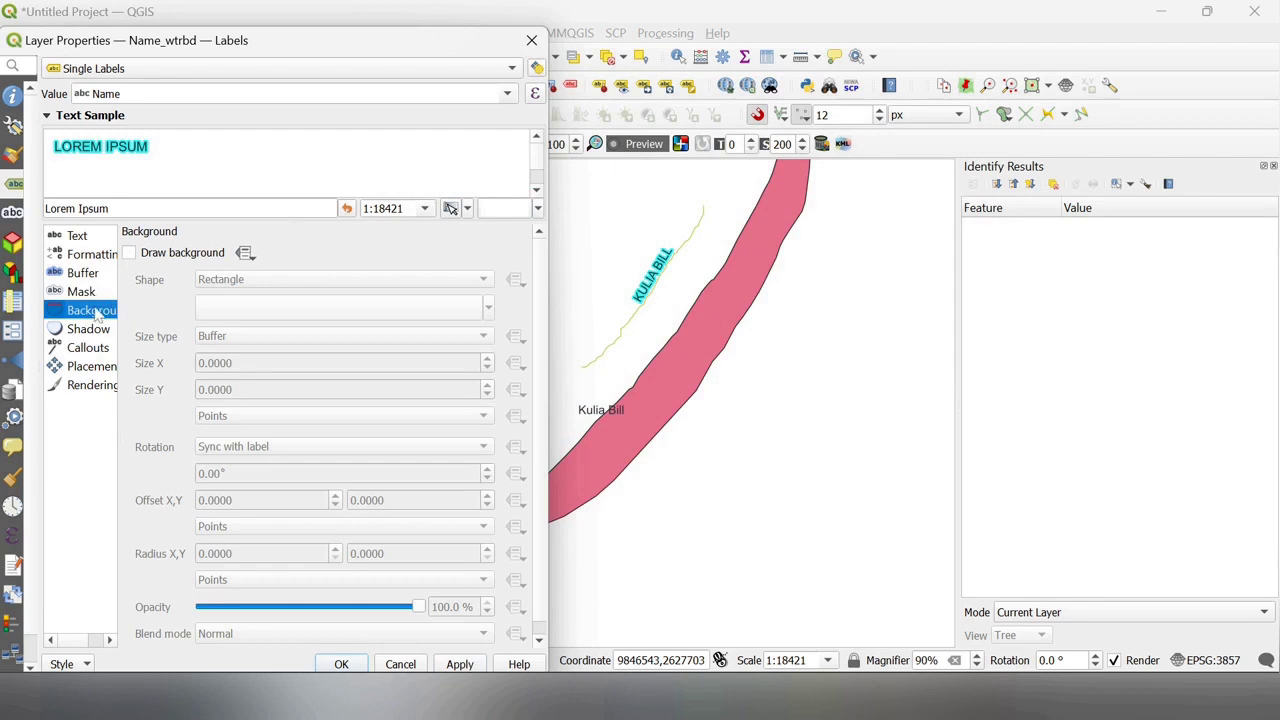
Enable a label background using the 'gradient orange fill' symbol and apply it.
{"action": "left_click", "coordinate": [130, 255]}
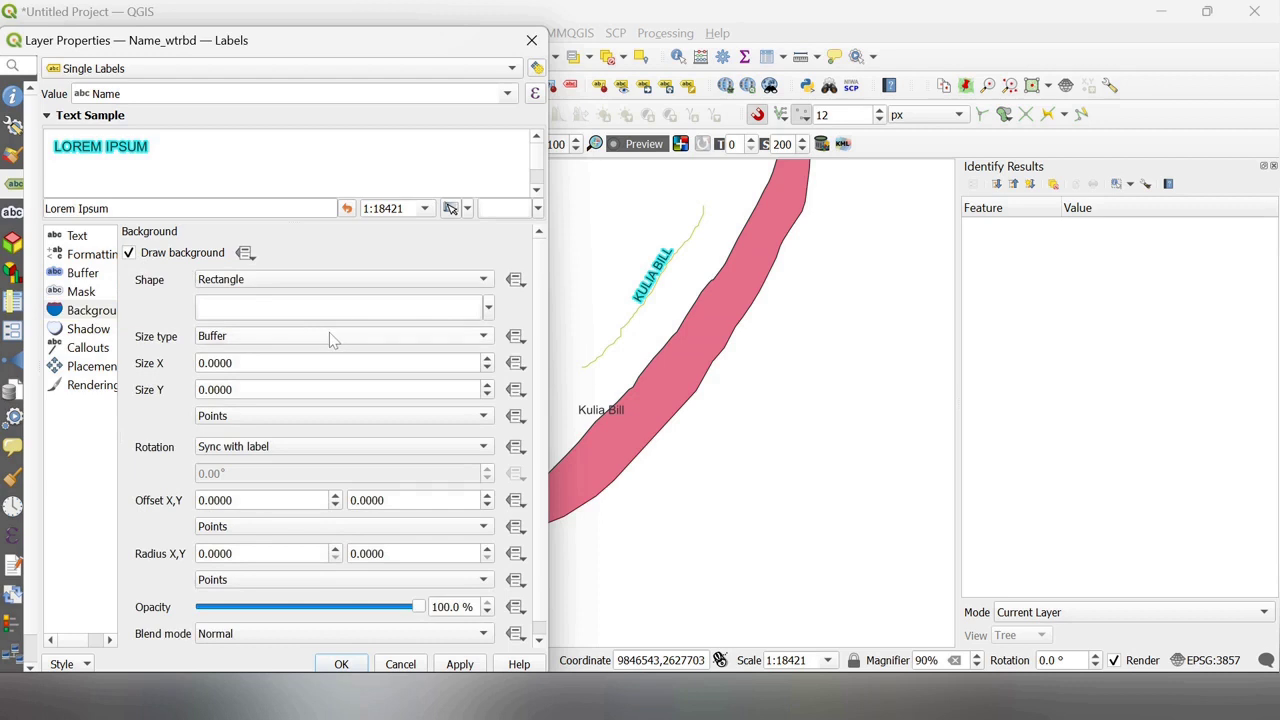
{"action": "left_click", "coordinate": [399, 316]}
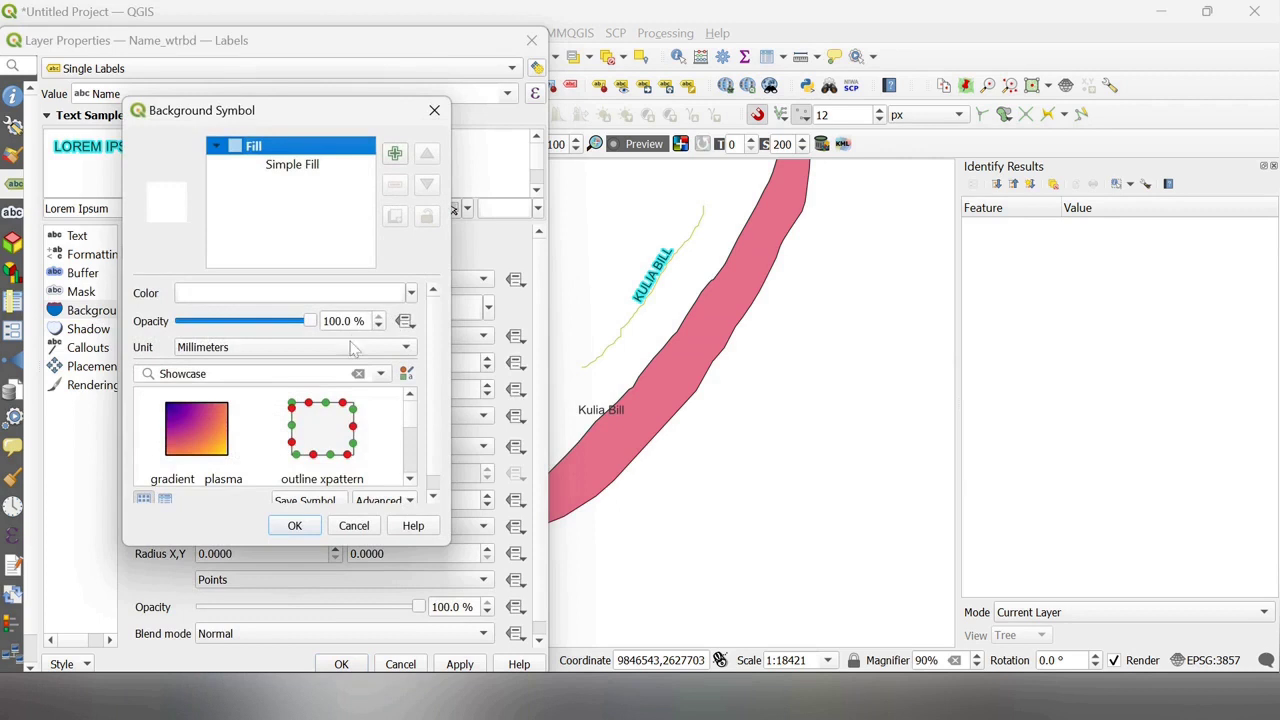
{"action": "left_click", "coordinate": [358, 374]}
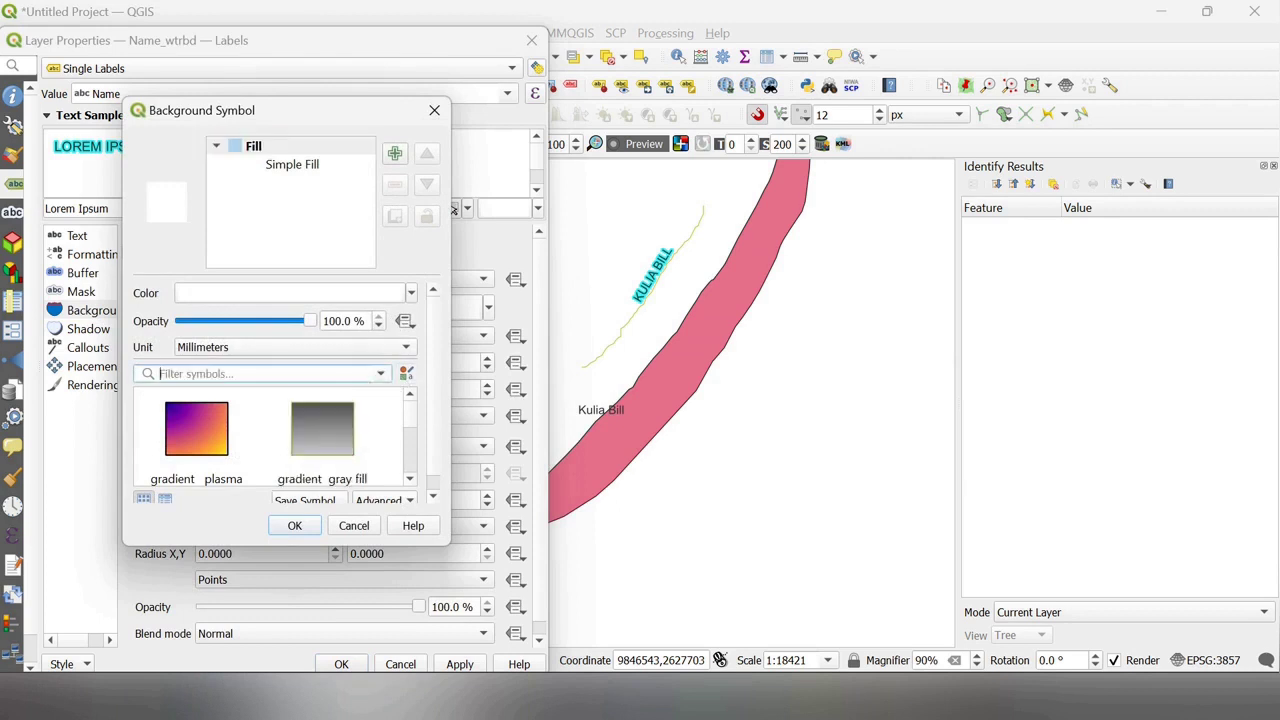
{"action": "scroll", "coordinate": [363, 396], "scroll_direction": "down", "scroll_amount": 1}
{"action": "scroll", "coordinate": [281, 432], "scroll_direction": "down", "scroll_amount": 1}
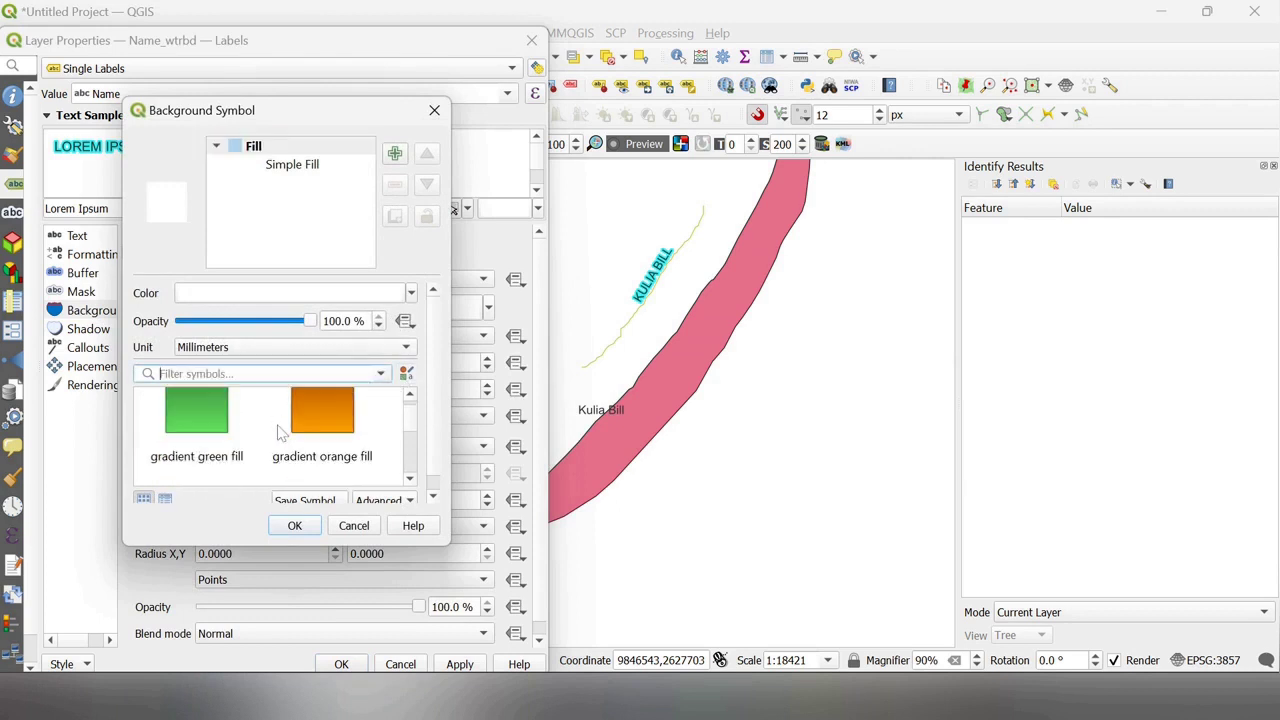
{"action": "left_click", "coordinate": [316, 425]}
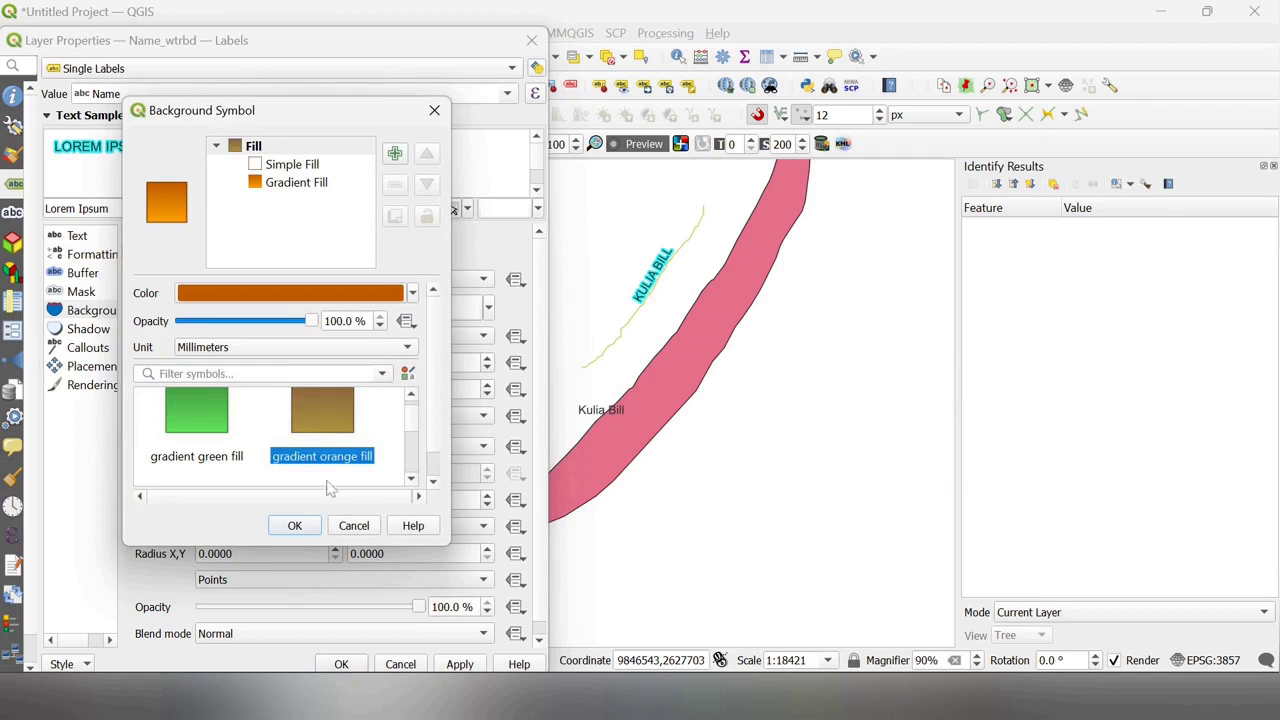
{"action": "left_click", "coordinate": [294, 527]}
{"action": "left_click", "coordinate": [459, 665]}
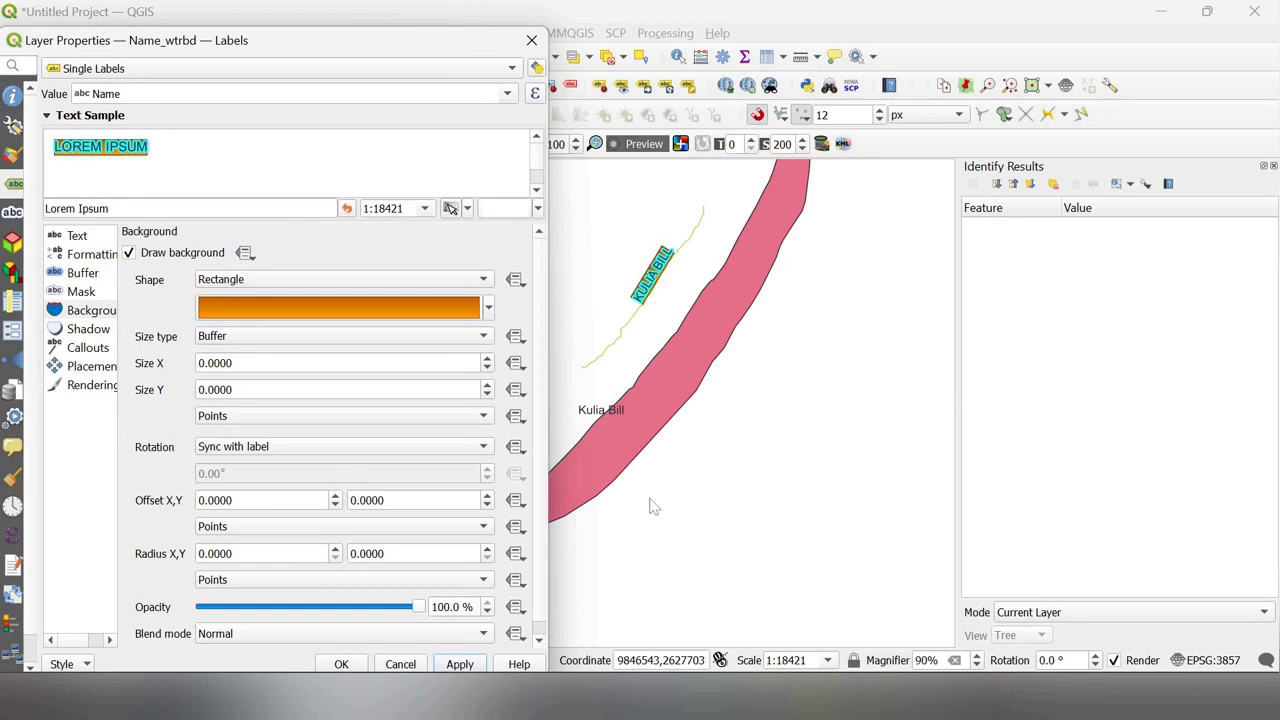
Switch the KULIA BILL label placement mode to Curved and apply it.
{"action": "left_click", "coordinate": [95, 330]}
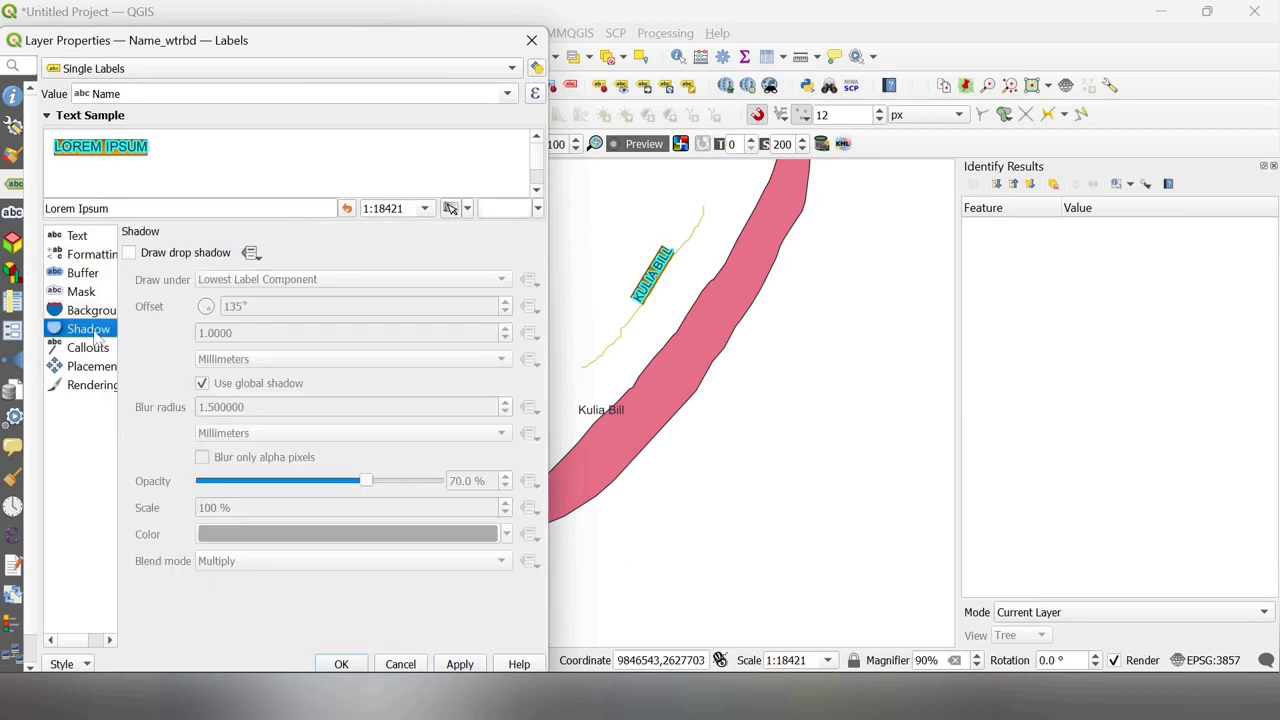
{"action": "left_click", "coordinate": [97, 348]}
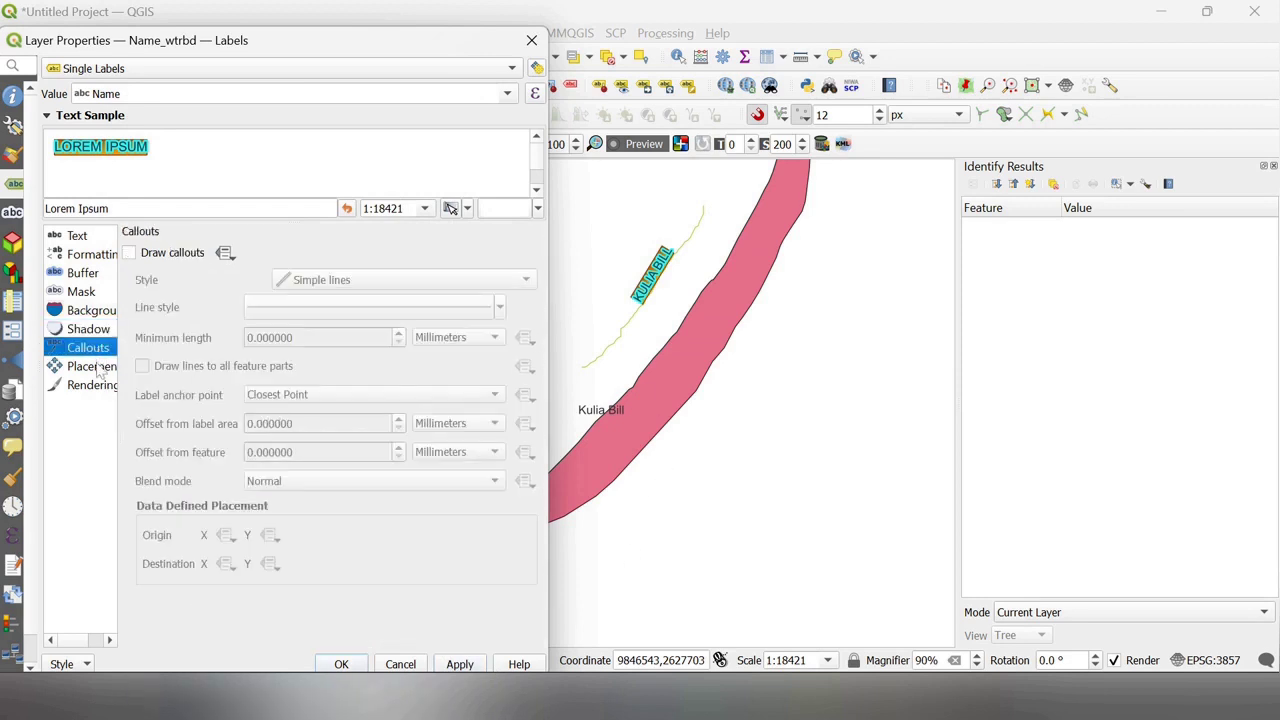
{"action": "left_click", "coordinate": [97, 368]}
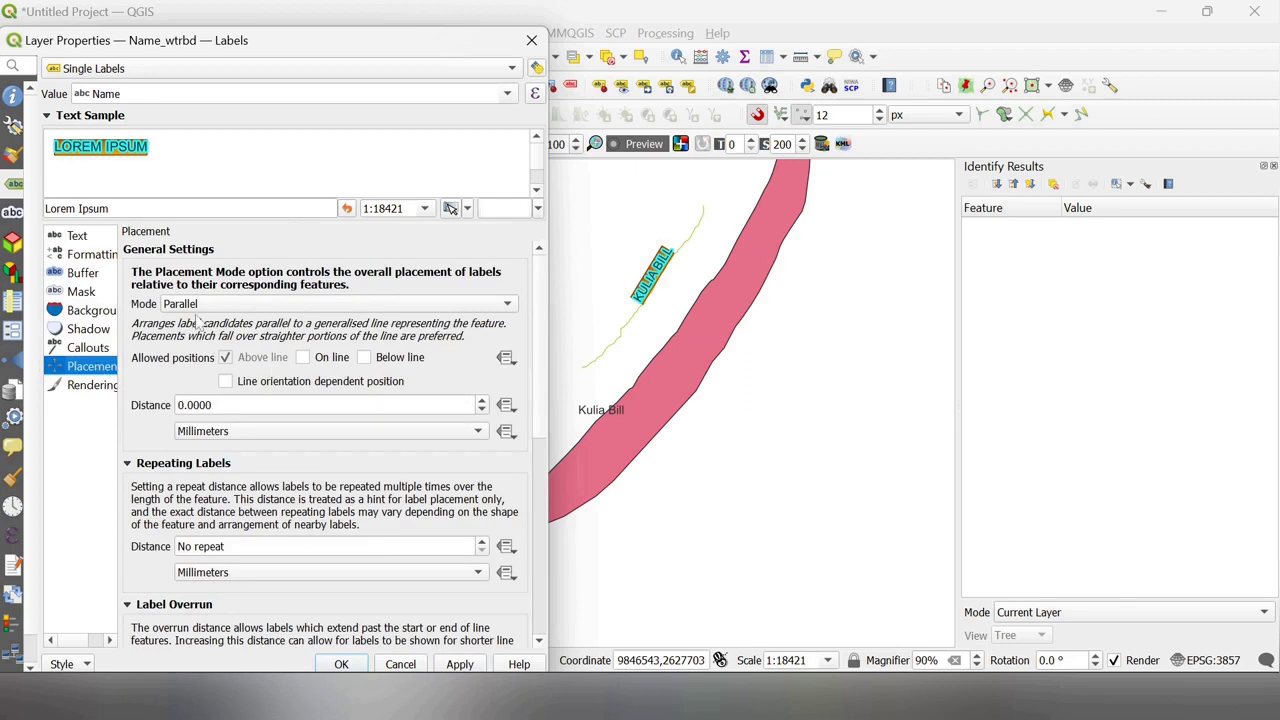
{"action": "left_click", "coordinate": [510, 308]}
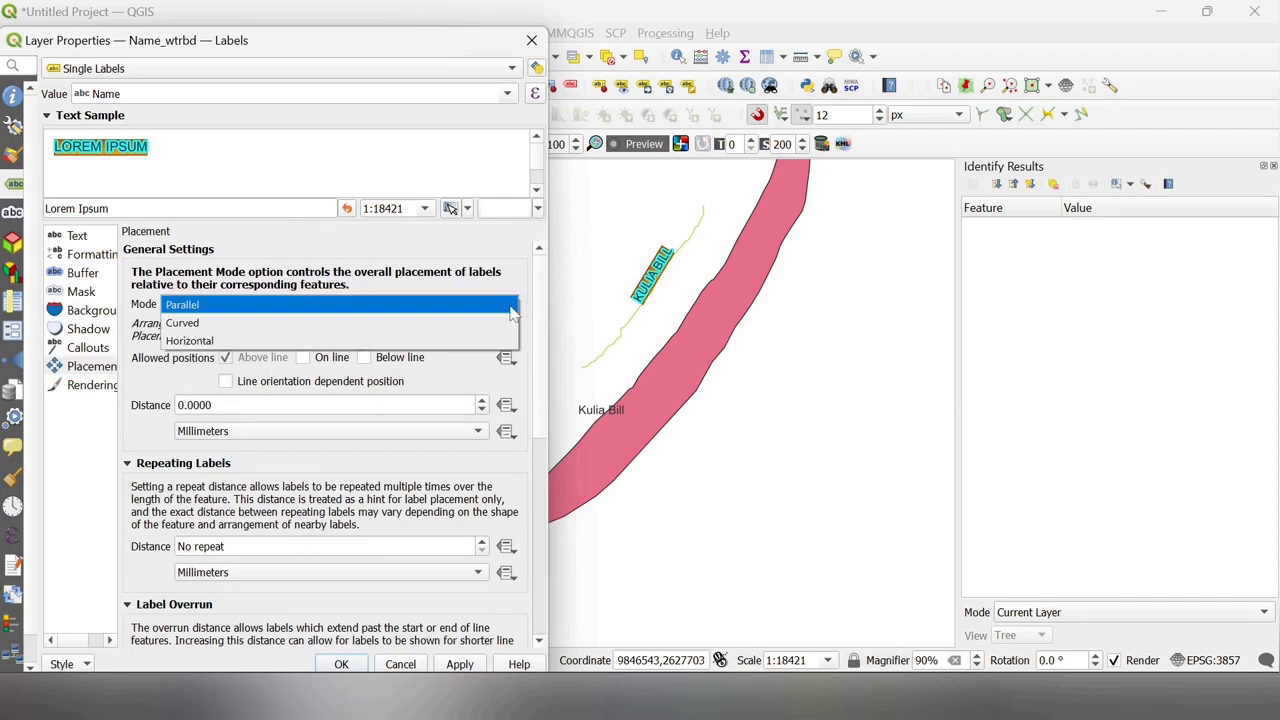
{"action": "left_click", "coordinate": [507, 330]}
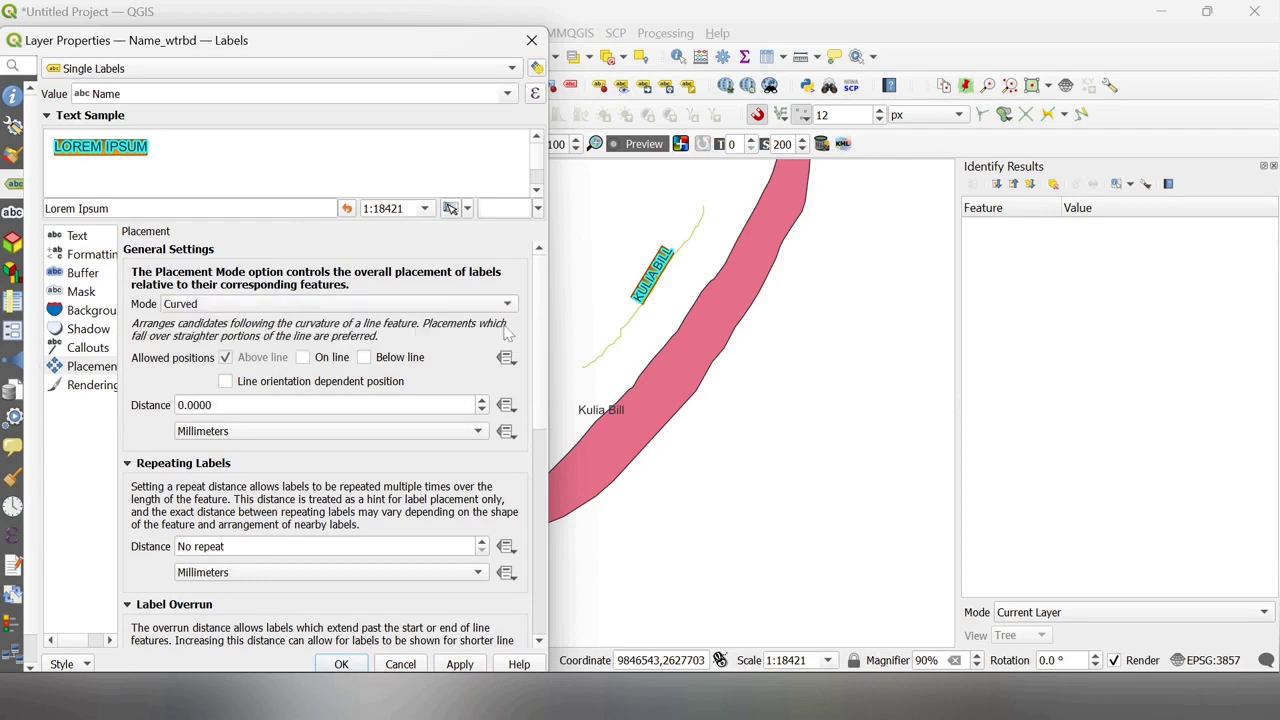
{"action": "left_click", "coordinate": [460, 664]}
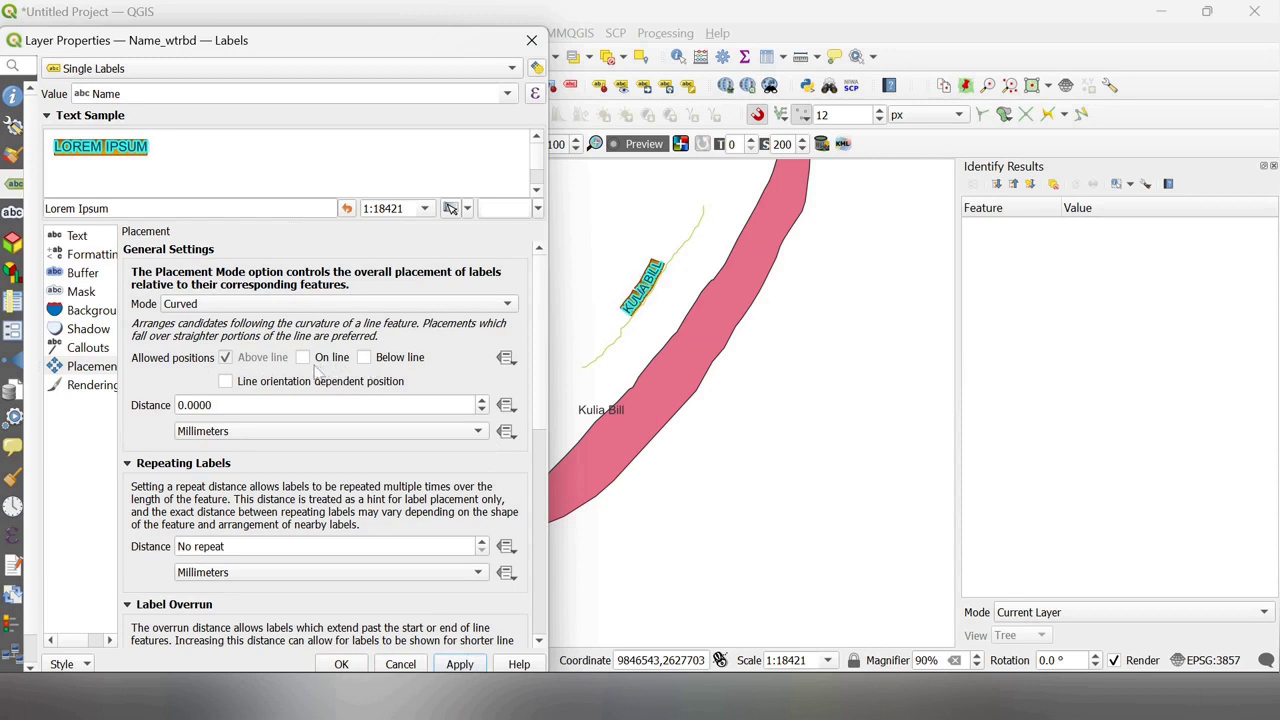
Position the label on the line instead of above it and apply.
{"action": "left_click", "coordinate": [306, 360]}
{"action": "left_click", "coordinate": [226, 358]}
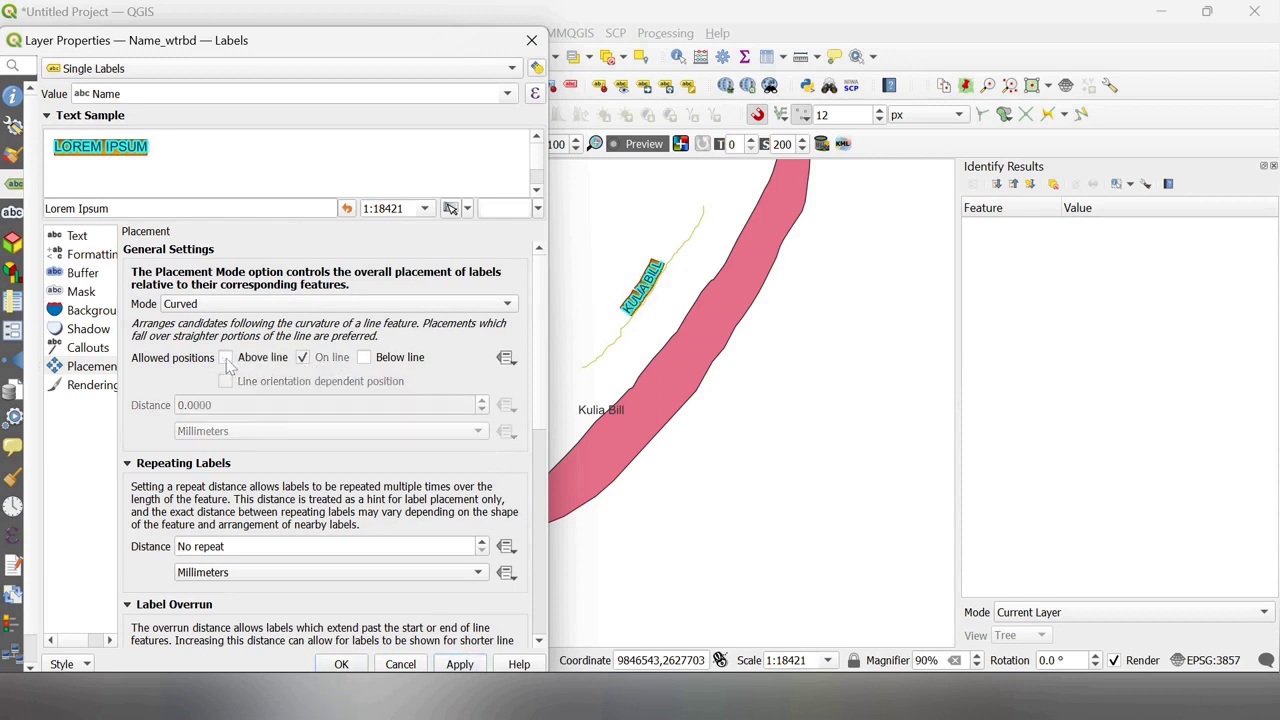
{"action": "left_click", "coordinate": [459, 664]}
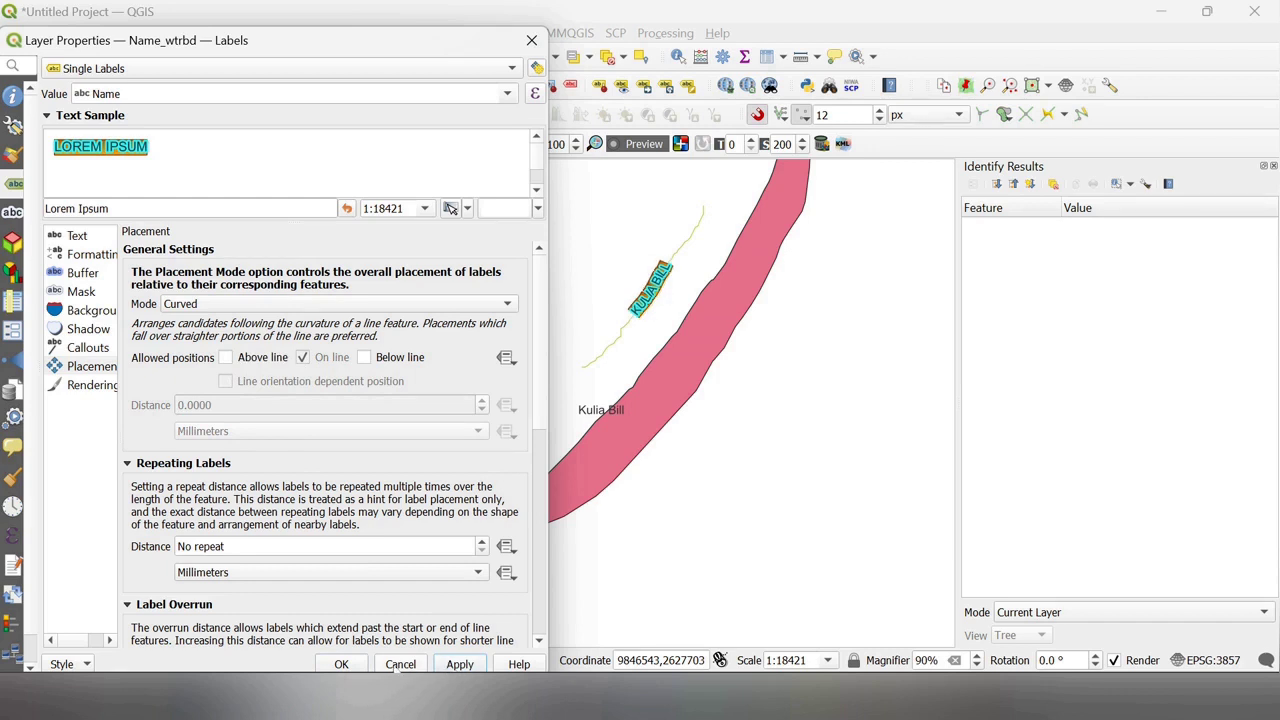
Accept the label settings with OK, closing the Layer Properties dialog.
{"action": "left_click", "coordinate": [341, 664]}
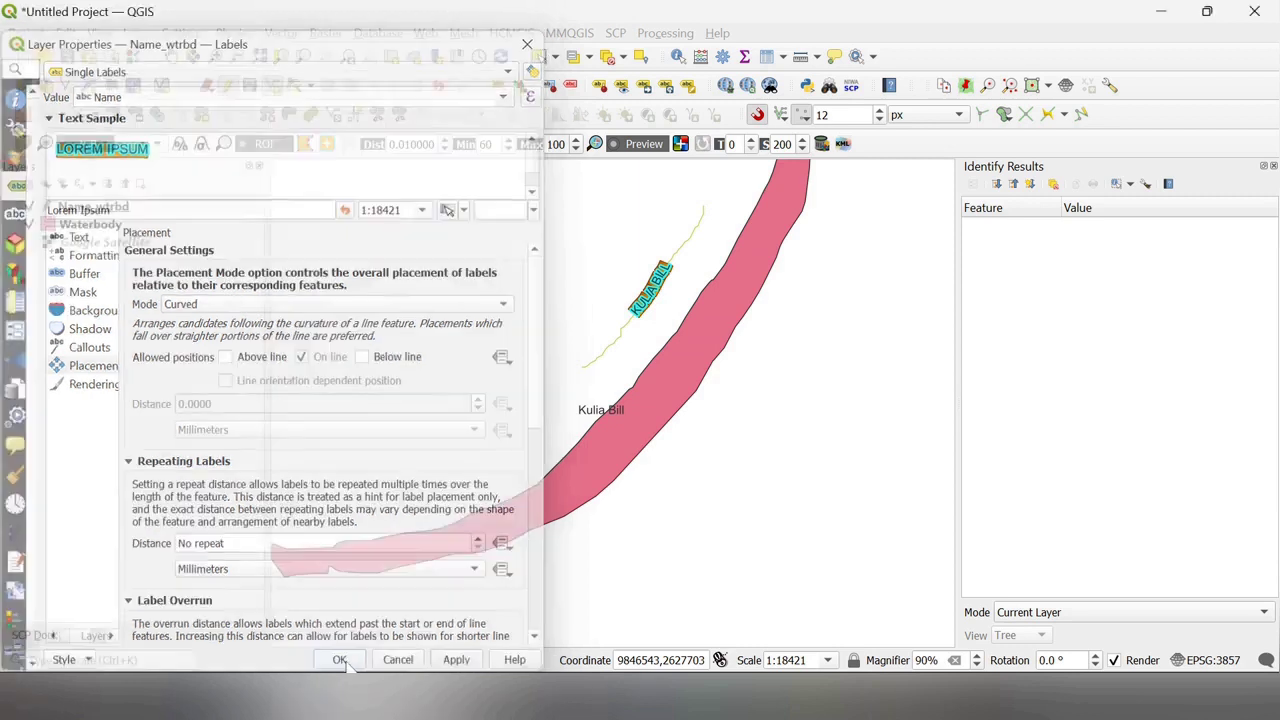
{"action": "scroll", "coordinate": [652, 289], "scroll_direction": "up", "scroll_amount": 1}
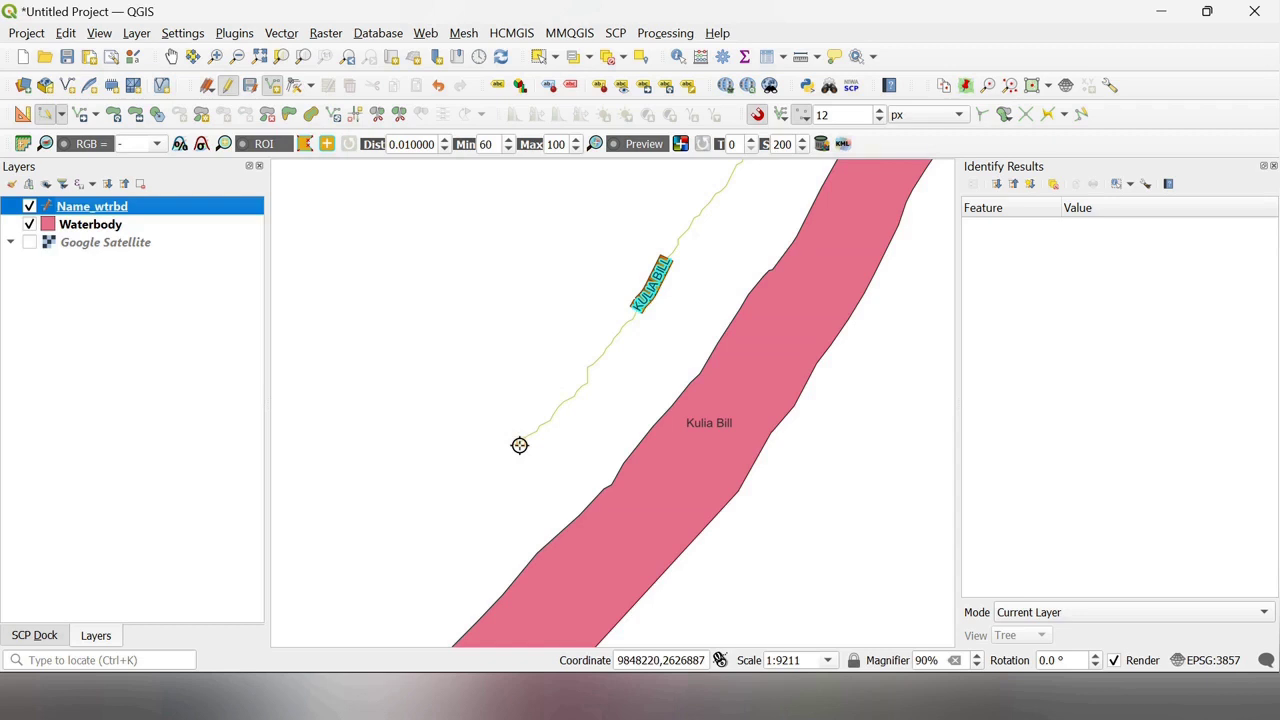
{"action": "scroll", "coordinate": [519, 445], "scroll_direction": "down", "scroll_amount": 1}
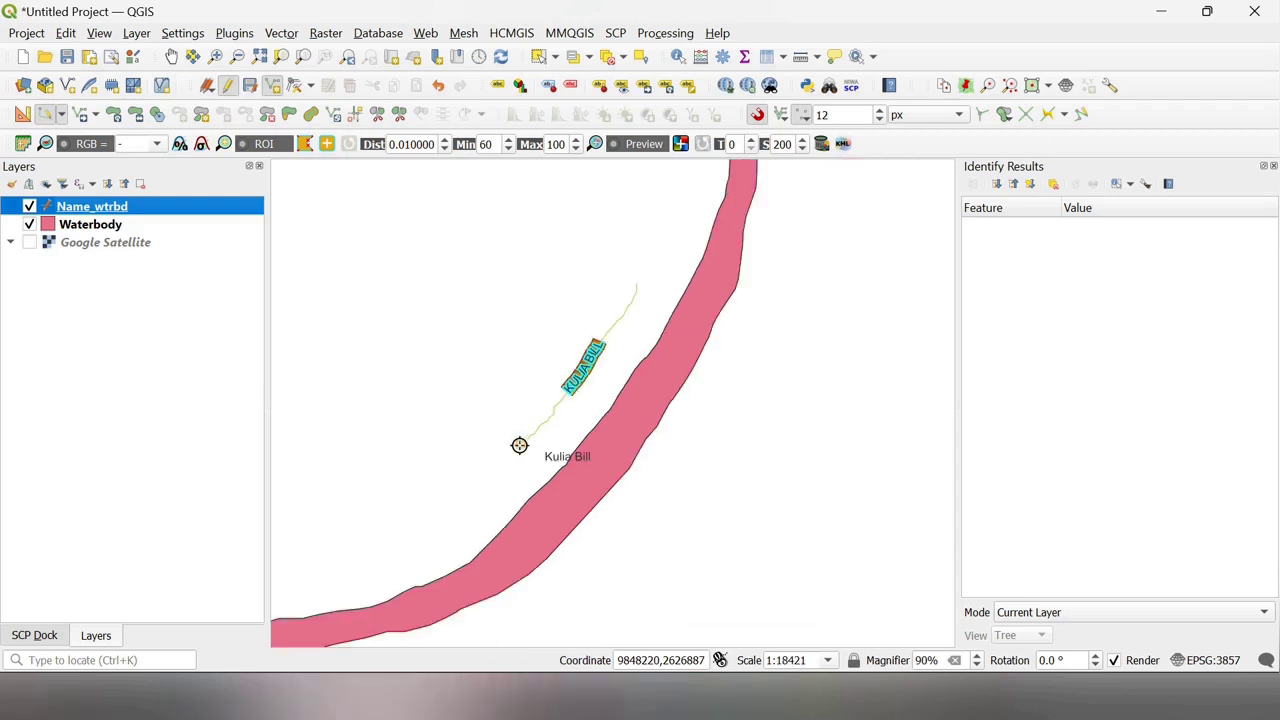
{"action": "right_click", "coordinate": [157, 212]}
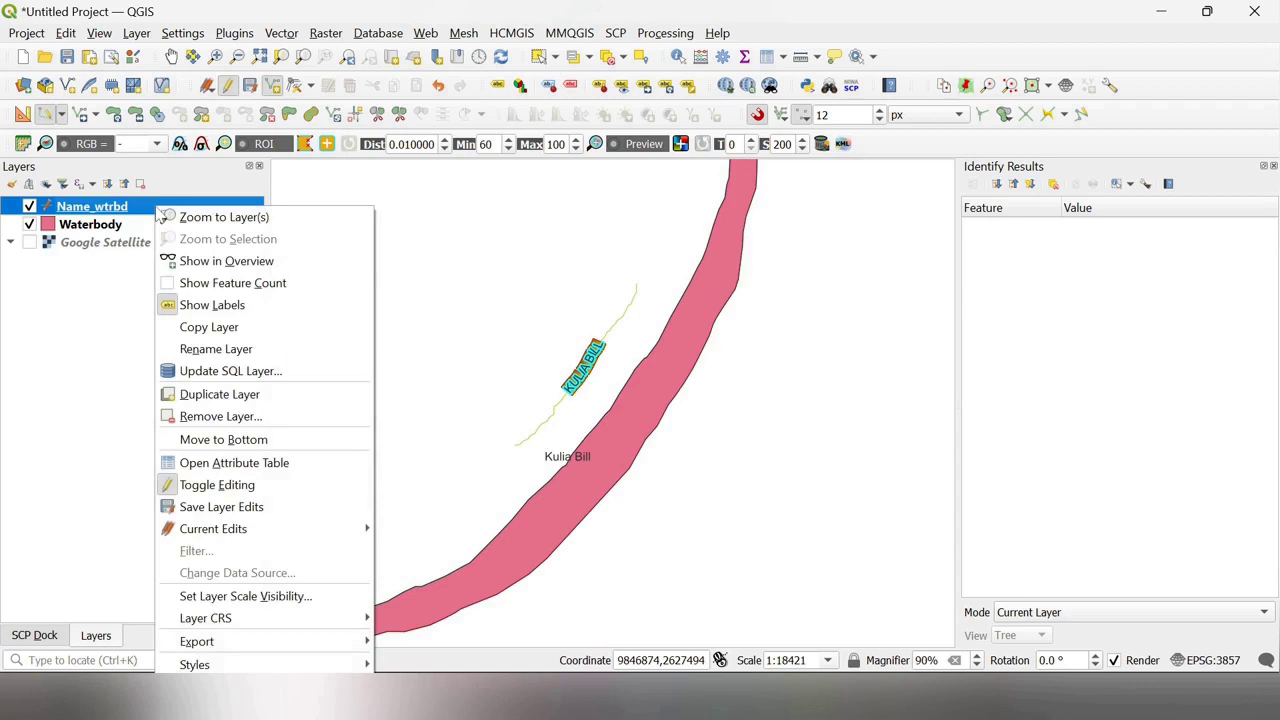
{"action": "key", "text": "Escape"}
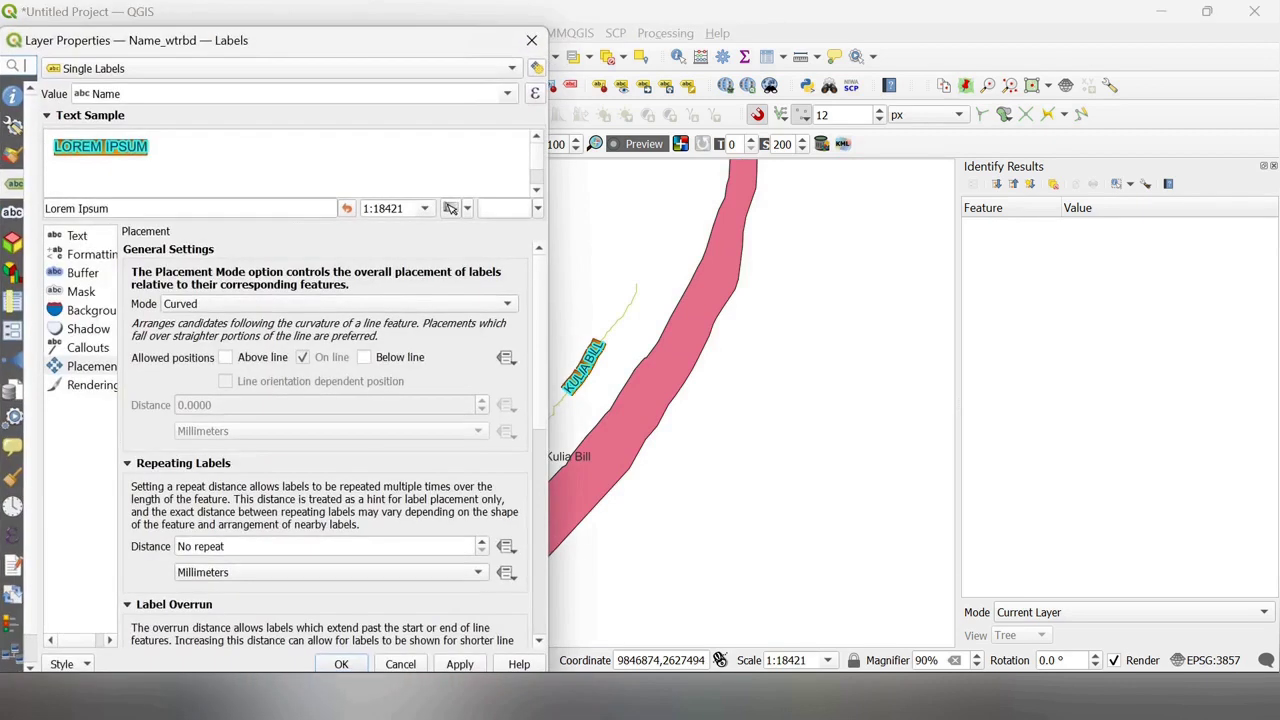
Move and widen the Layer Properties window, then show the Name_wtrbd Symbology page.
{"action": "left_click_drag", "start_coordinate": [214, 47], "coordinate": [908, 22]}
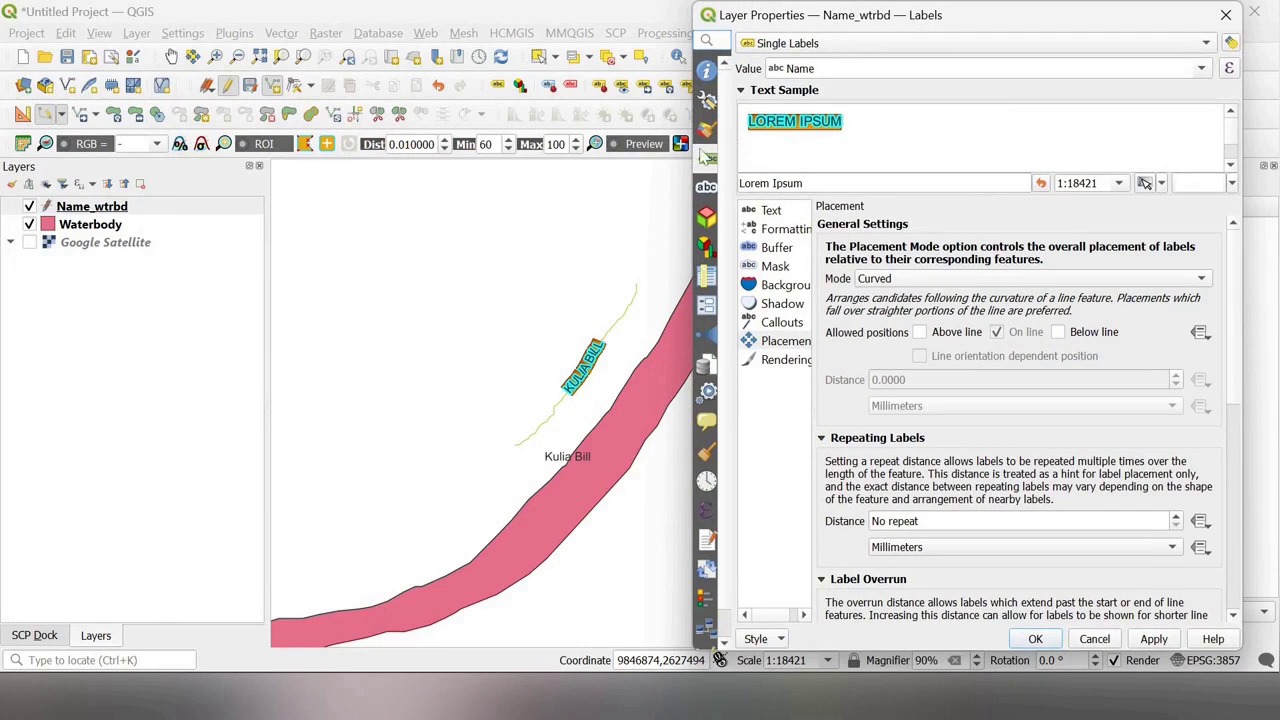
{"action": "left_click_drag", "start_coordinate": [694, 150], "coordinate": [663, 150]}
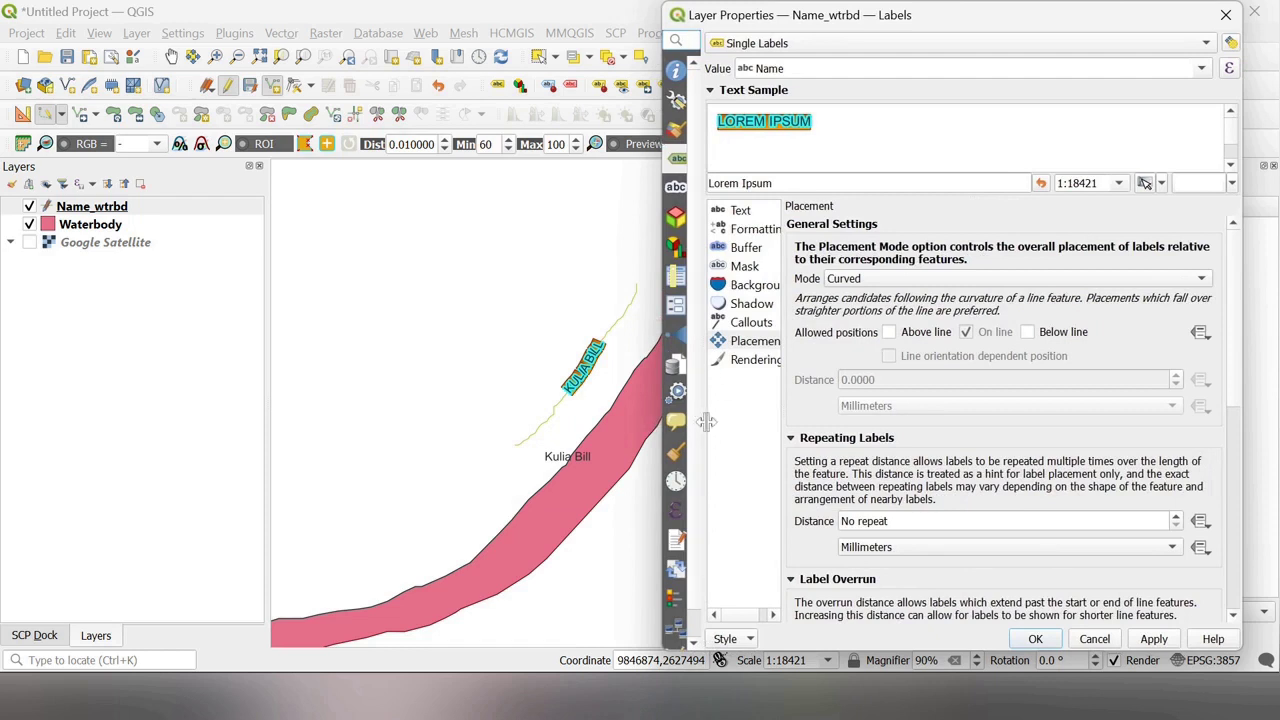
{"action": "left_click_drag", "start_coordinate": [706, 422], "coordinate": [739, 422]}
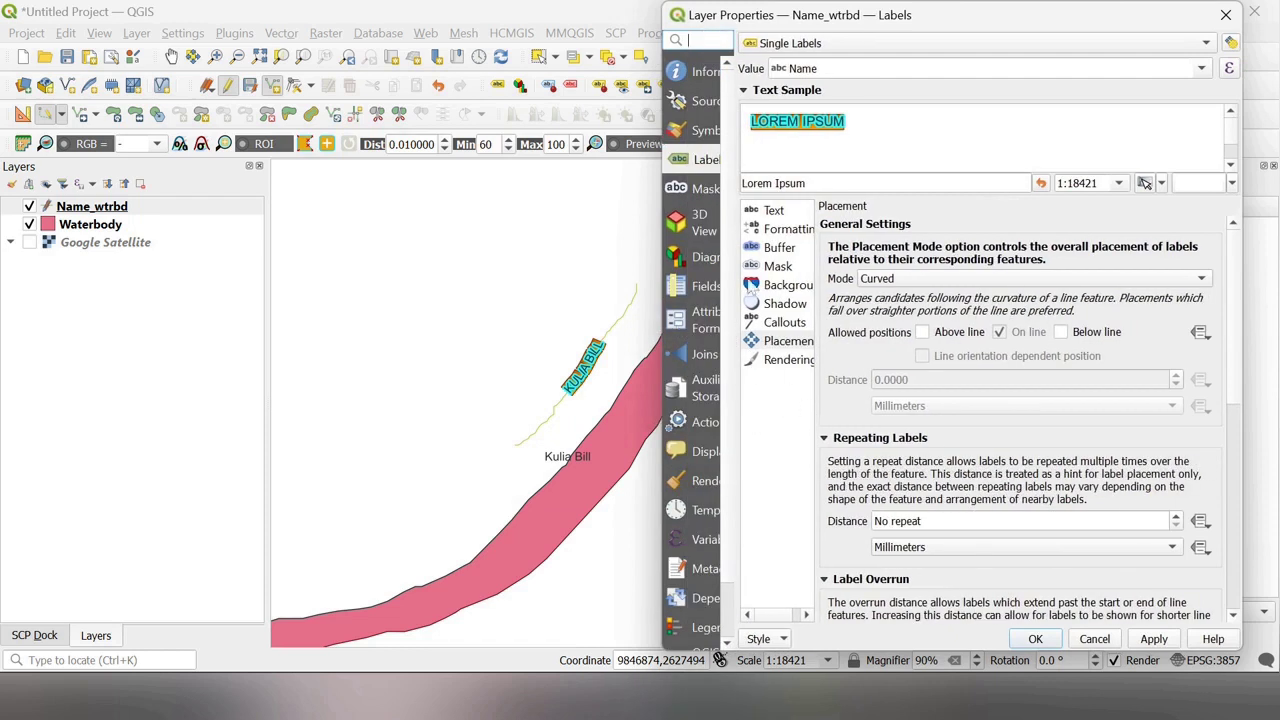
{"action": "left_click_drag", "start_coordinate": [655, 226], "coordinate": [604, 226]}
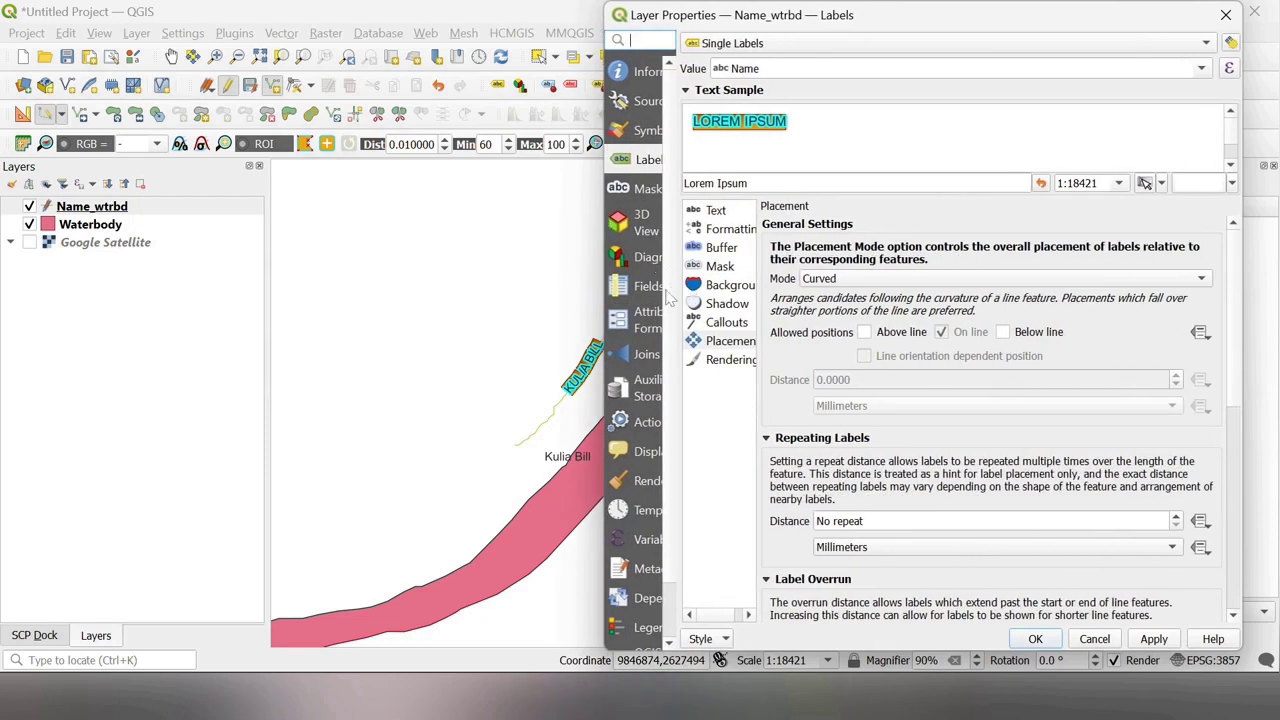
{"action": "left_click_drag", "start_coordinate": [677, 298], "coordinate": [735, 300]}
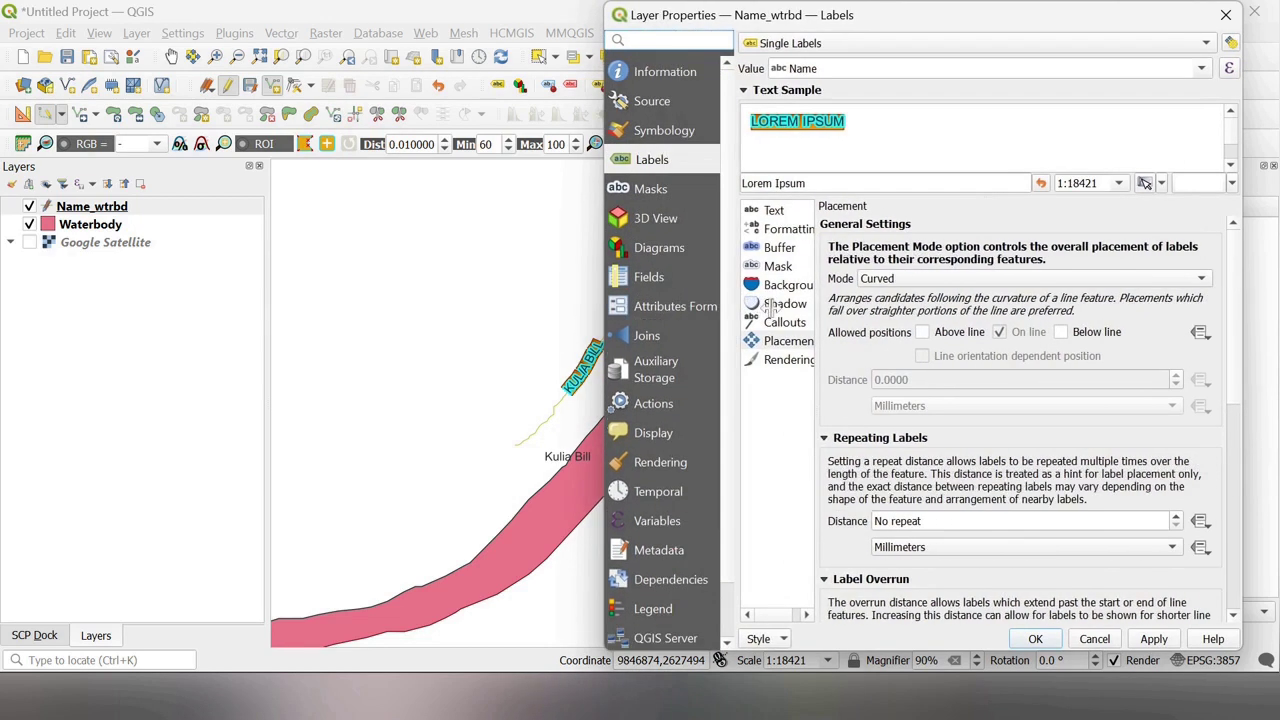
{"action": "left_click", "coordinate": [675, 134]}
Set the Name_wtrbd Simple Line stroke style to No Pen, apply, and confirm with OK.
{"action": "left_click_drag", "start_coordinate": [893, 17], "coordinate": [190, 36]}
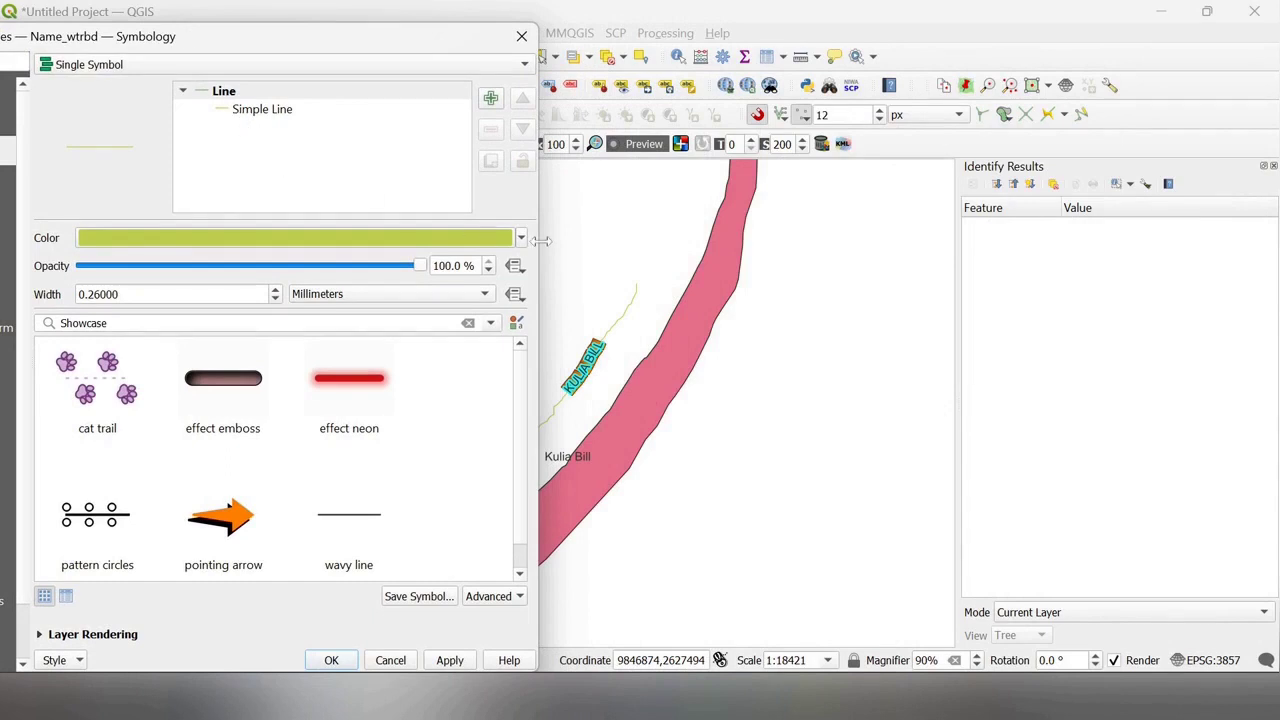
{"action": "left_click_drag", "start_coordinate": [538, 234], "coordinate": [372, 233]}
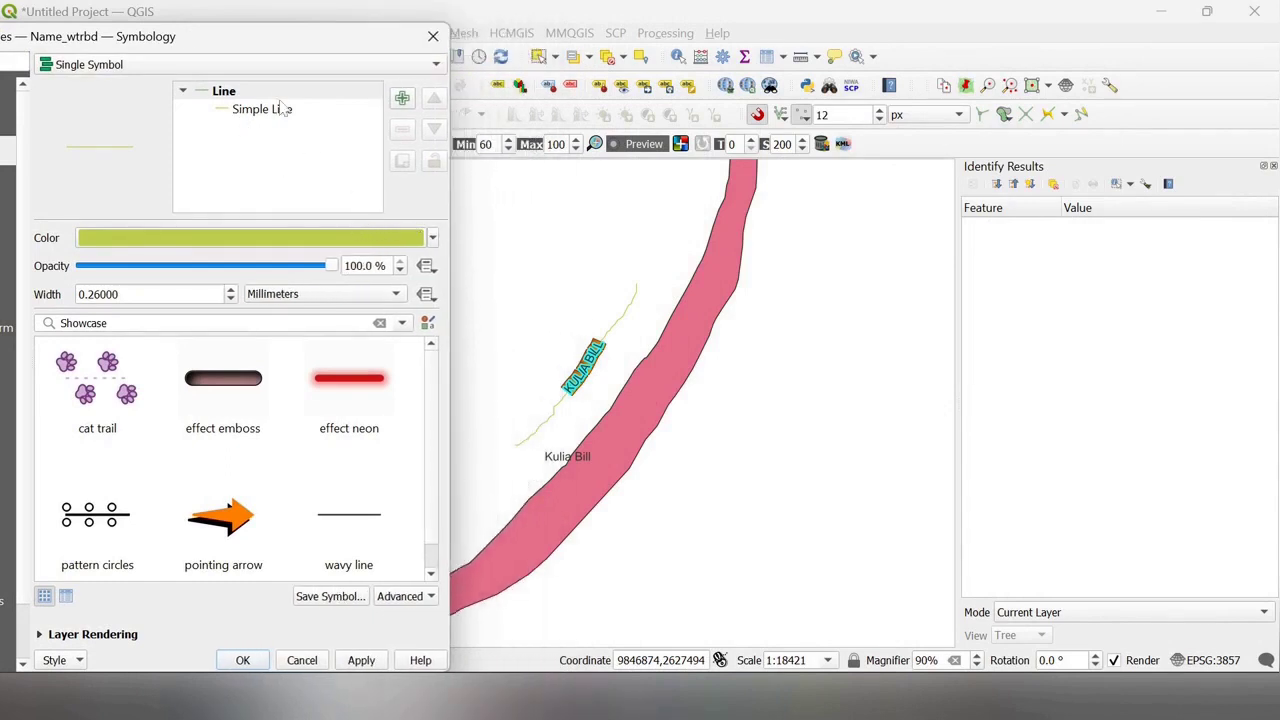
{"action": "left_click_drag", "start_coordinate": [260, 42], "coordinate": [297, 41]}
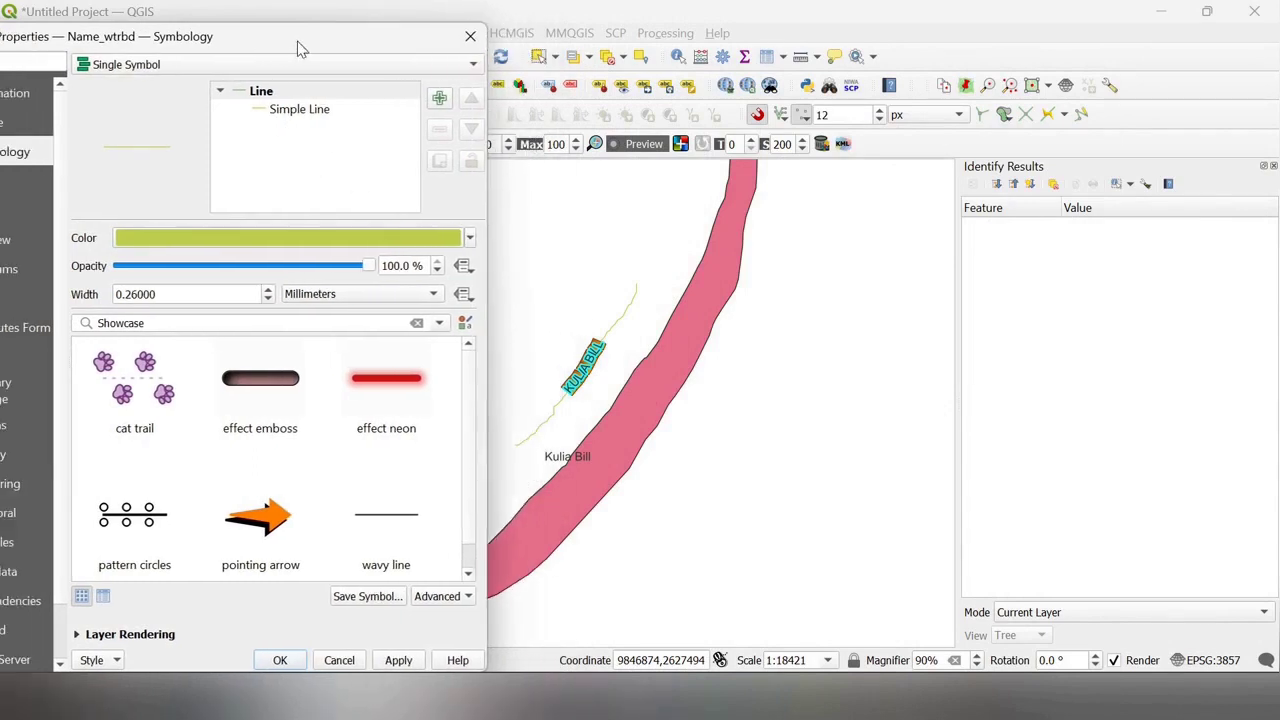
{"action": "left_click", "coordinate": [298, 113]}
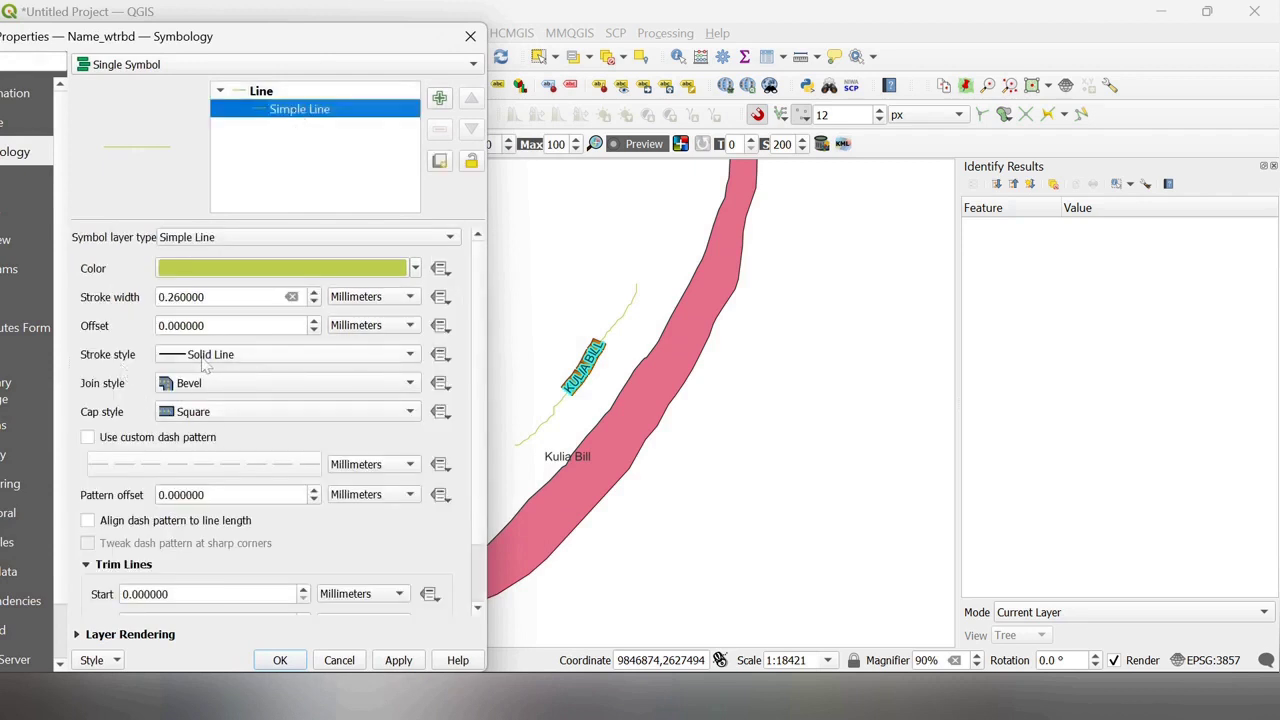
{"action": "left_click", "coordinate": [413, 358]}
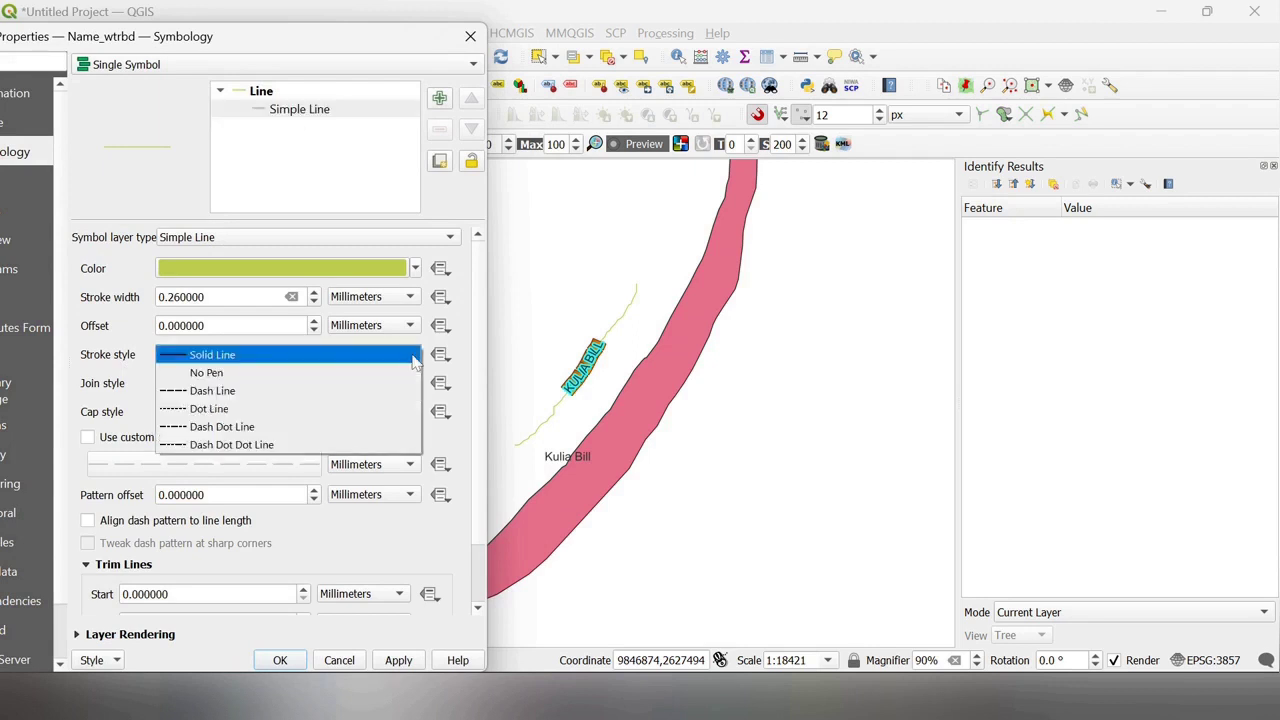
{"action": "left_click", "coordinate": [331, 375]}
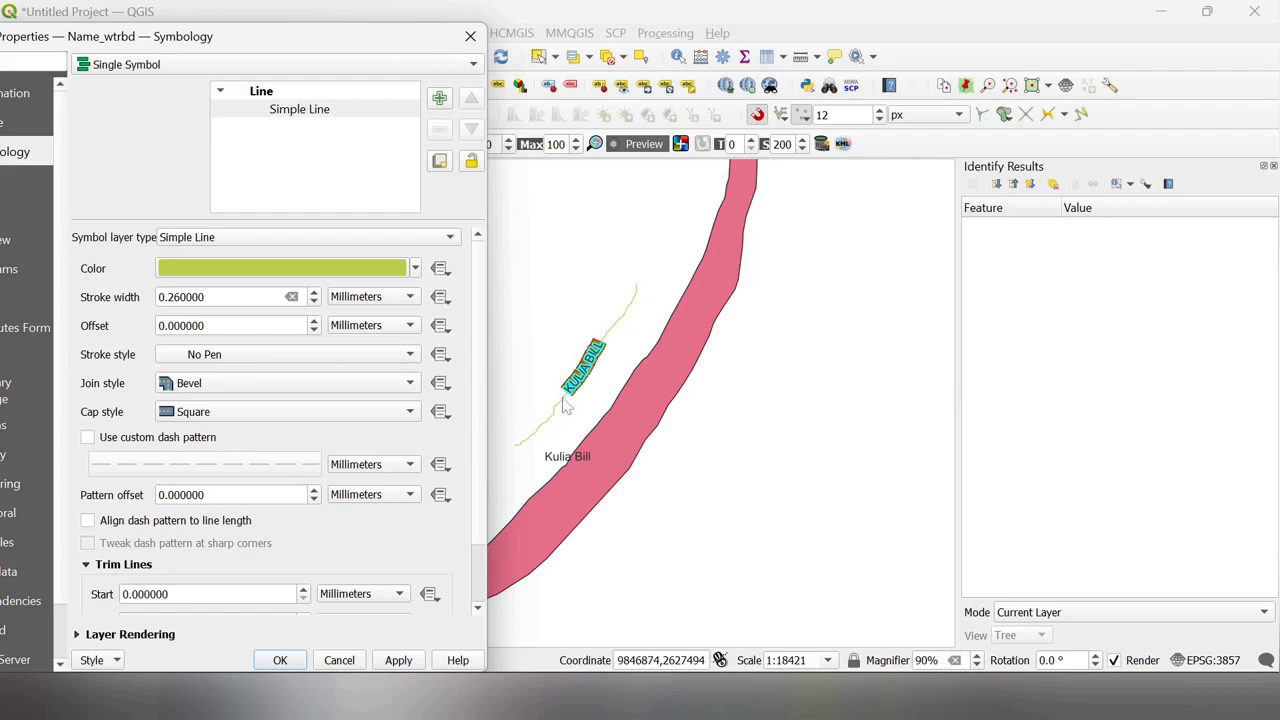
{"action": "left_click", "coordinate": [400, 661]}
{"action": "left_click", "coordinate": [289, 663]}
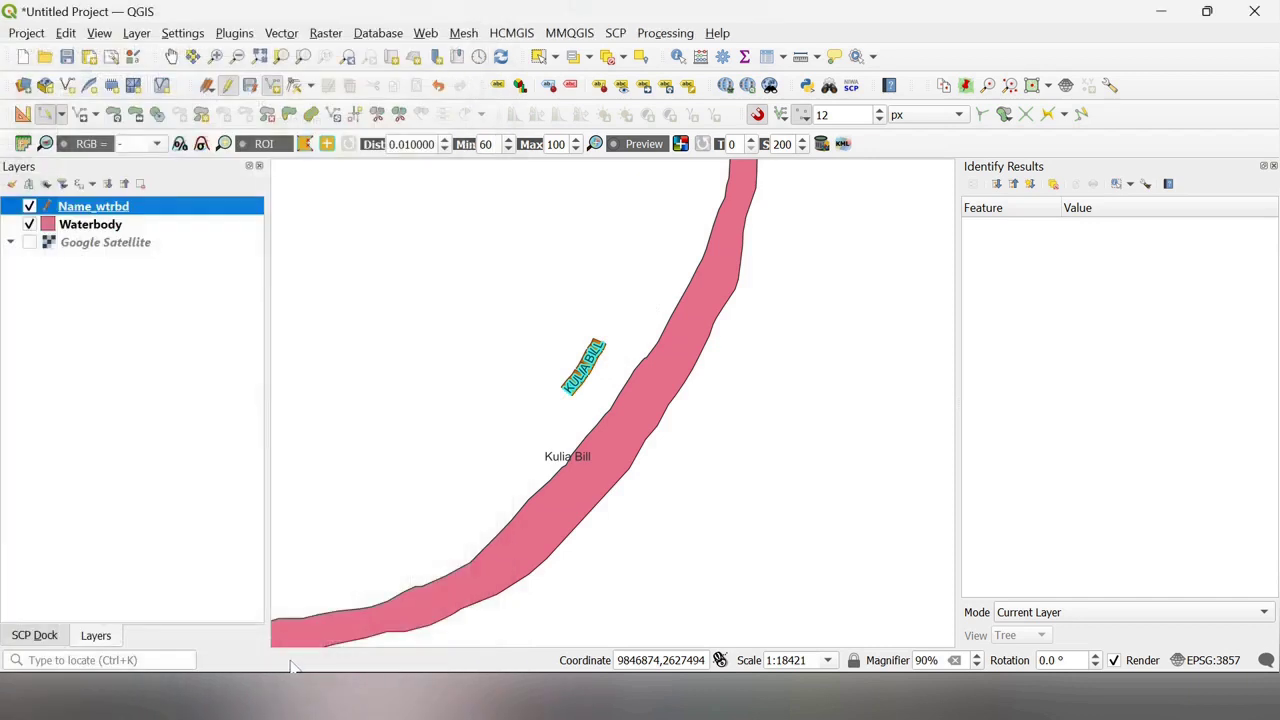